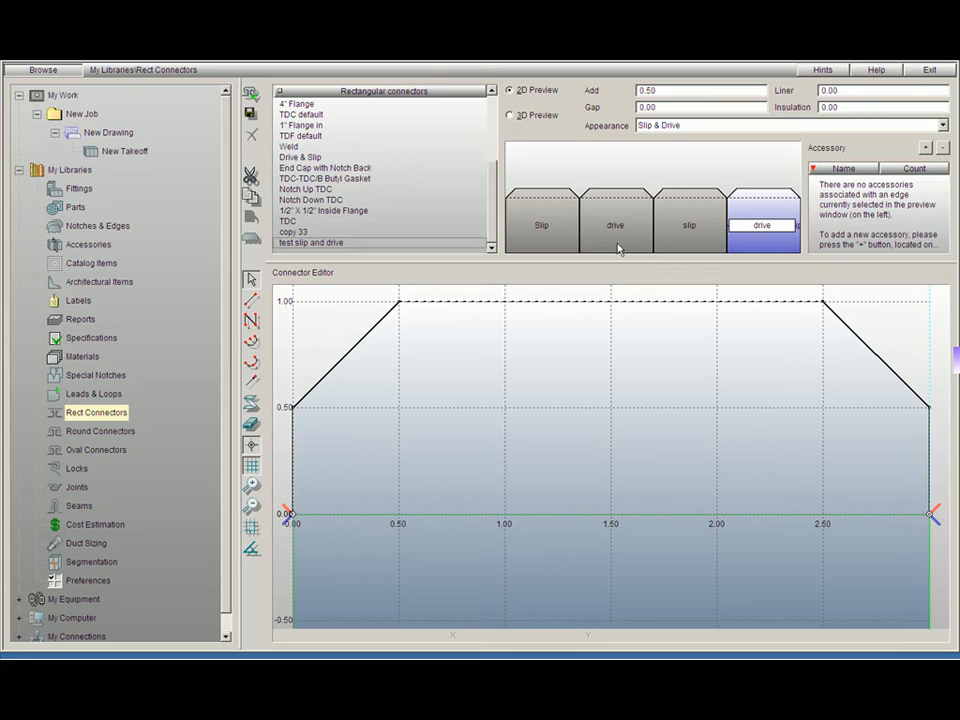
Step: Save the pending connector changes and open the Accessories library
{"action": "left_click", "coordinate": [90, 246]}
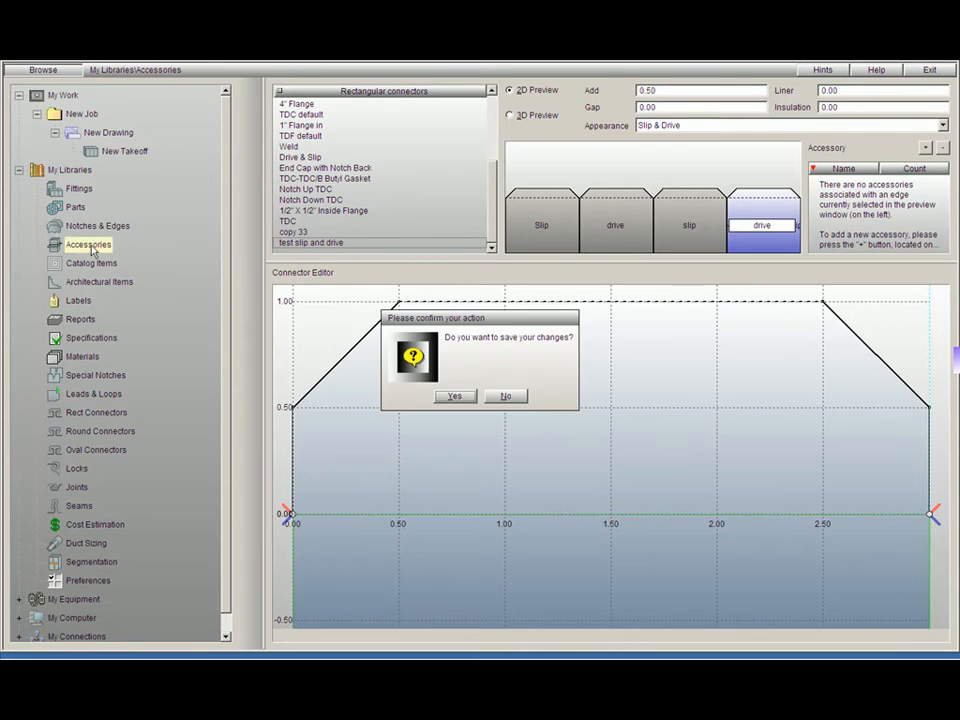
{"action": "left_click", "coordinate": [450, 397]}
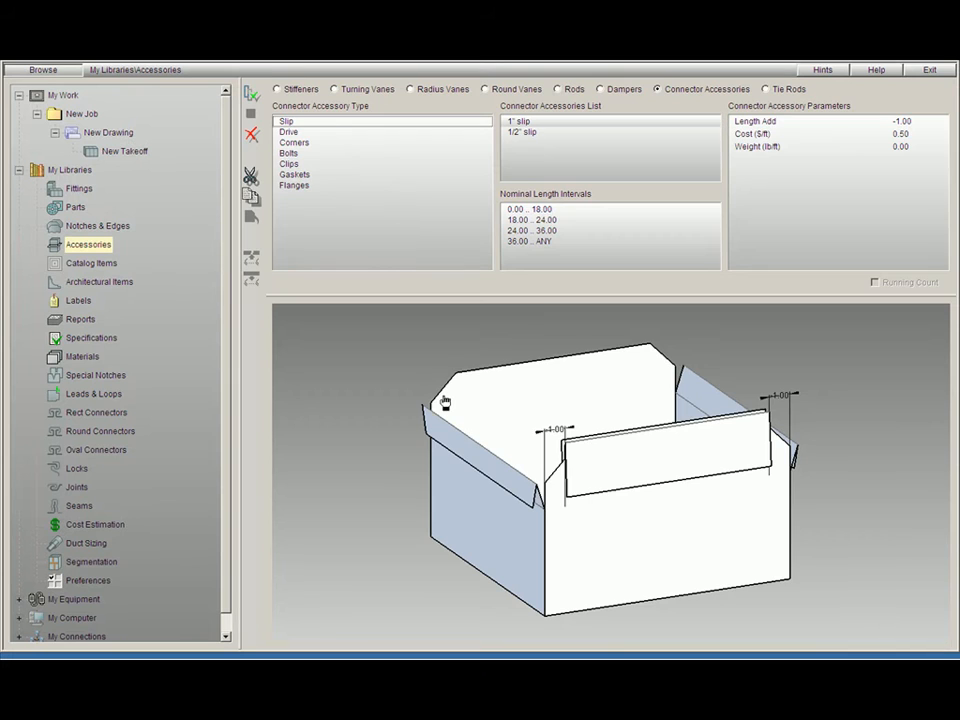
Step: Look through the Drive, Corners, Bolts, Clips and Gaskets types of connector accessories
{"action": "left_click", "coordinate": [292, 132]}
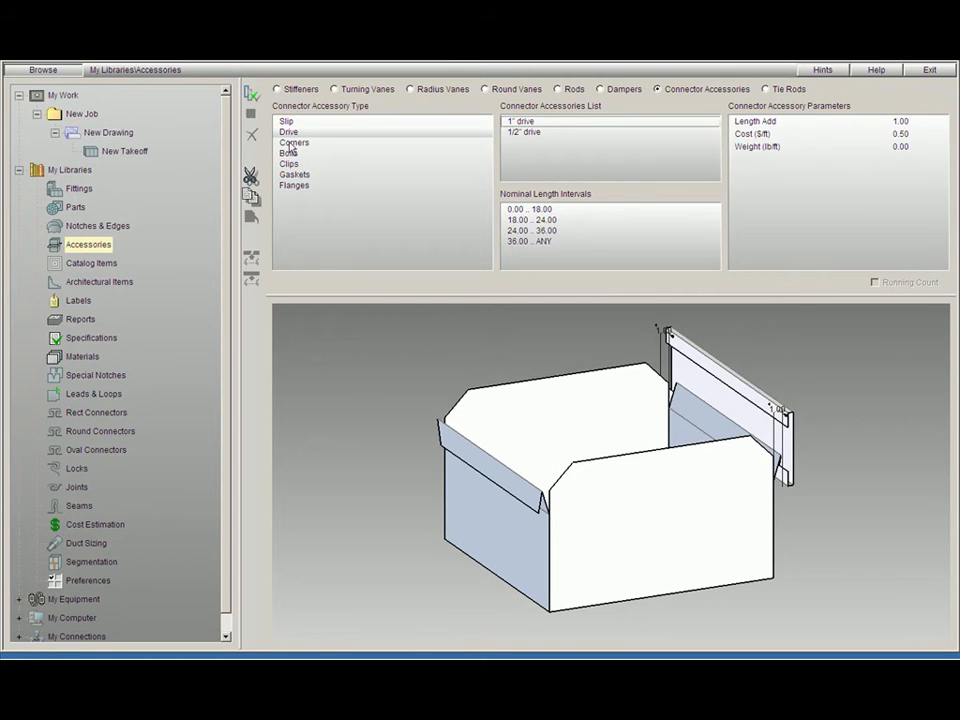
{"action": "left_click", "coordinate": [292, 143]}
{"action": "left_click", "coordinate": [291, 153]}
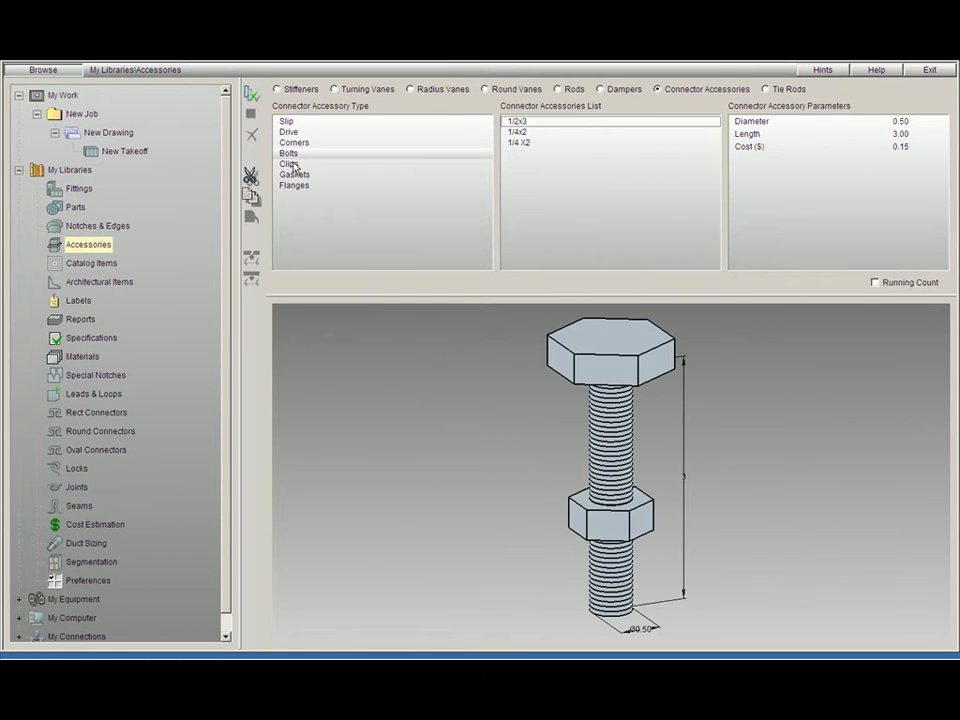
{"action": "left_click", "coordinate": [292, 164]}
{"action": "left_click", "coordinate": [294, 174]}
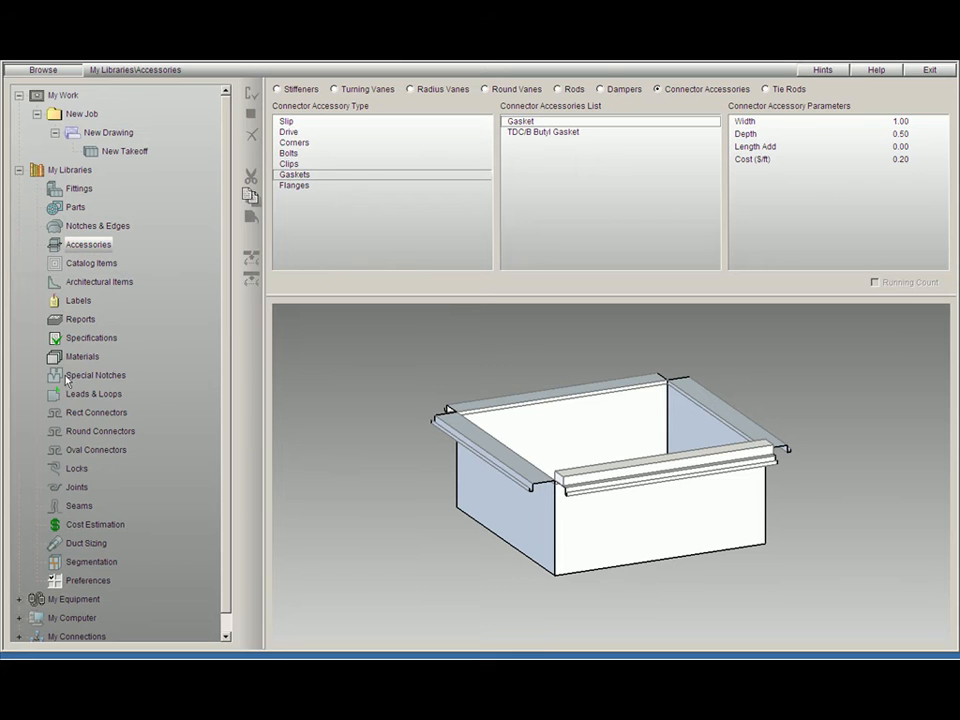
Step: In the rectangular connector "test slip and drive", add one 1" slip accessory to the first edge, Slip
{"action": "left_click", "coordinate": [96, 413]}
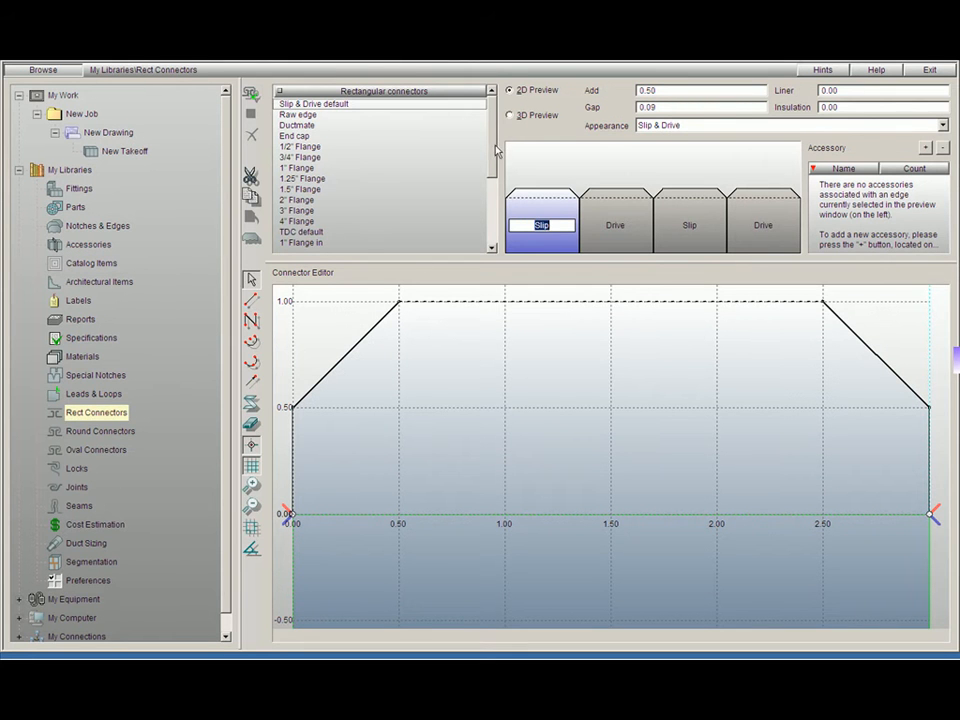
{"action": "left_click_drag", "start_coordinate": [494, 148], "coordinate": [500, 244]}
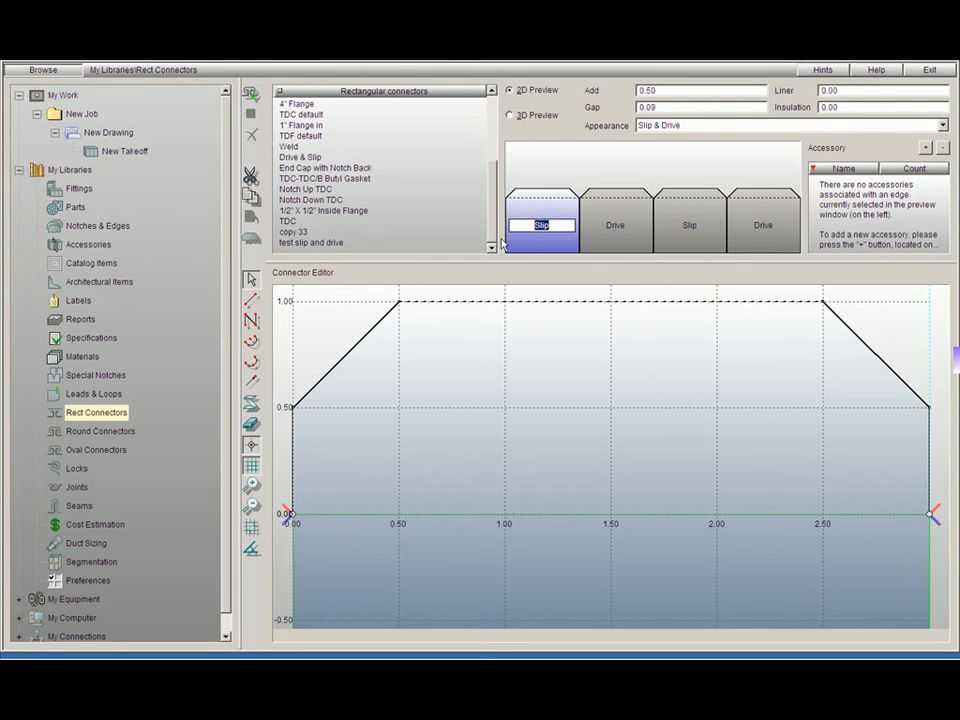
{"action": "left_click", "coordinate": [333, 243]}
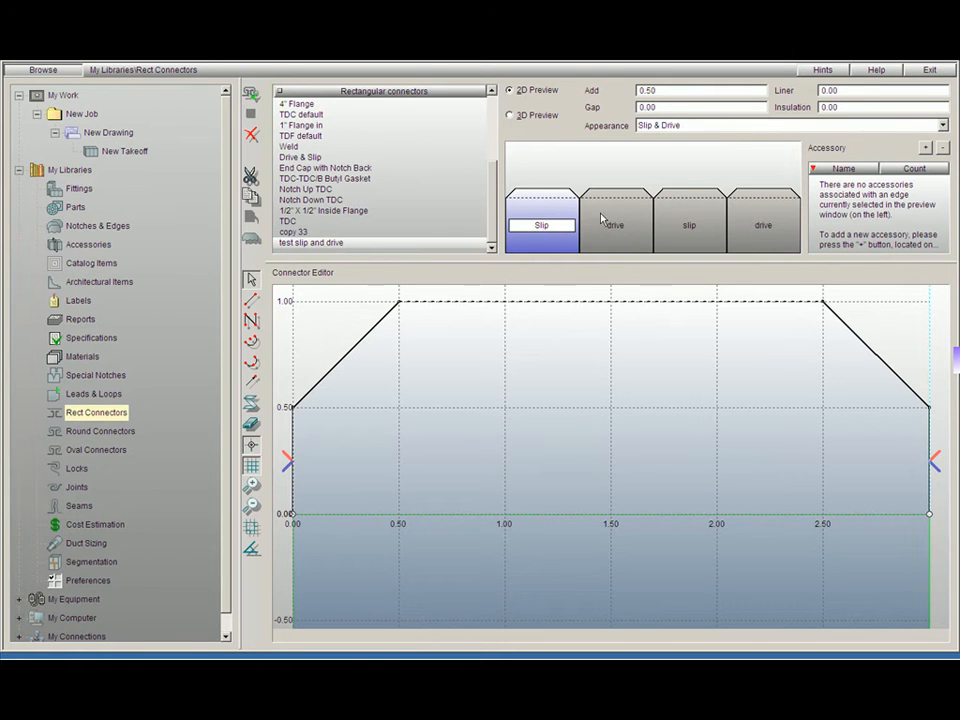
{"action": "left_click", "coordinate": [925, 148]}
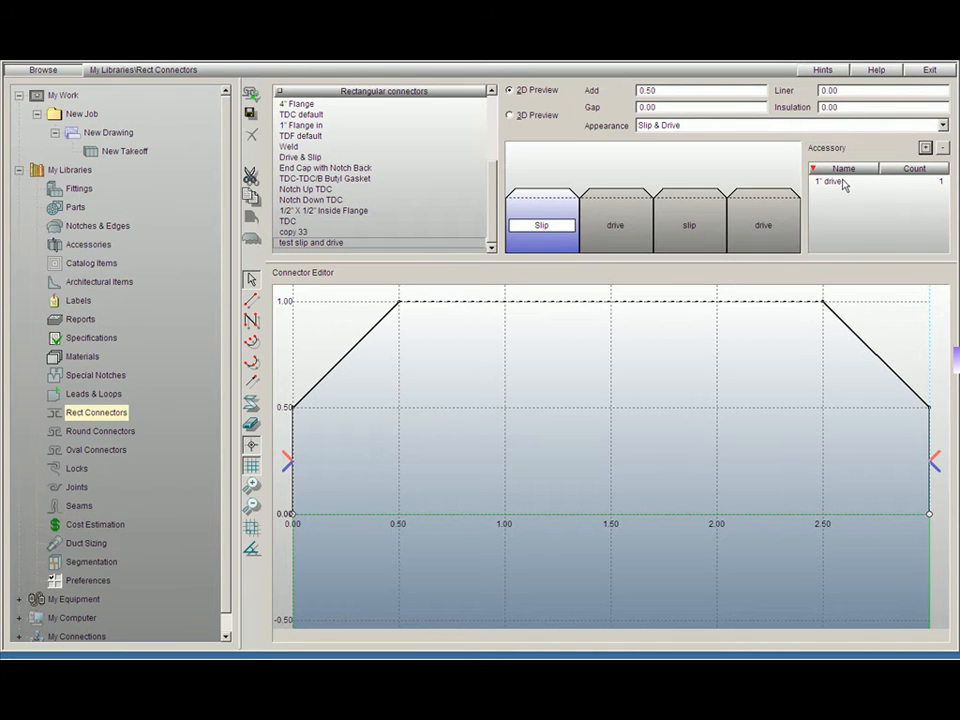
{"action": "left_click", "coordinate": [873, 188]}
{"action": "left_click", "coordinate": [872, 182]}
{"action": "mouse_move", "coordinate": [874, 206]}
{"action": "left_mouse_down"}
{"action": "mouse_move", "coordinate": [874, 237]}
{"action": "mouse_move", "coordinate": [877, 211]}
{"action": "left_mouse_up"}
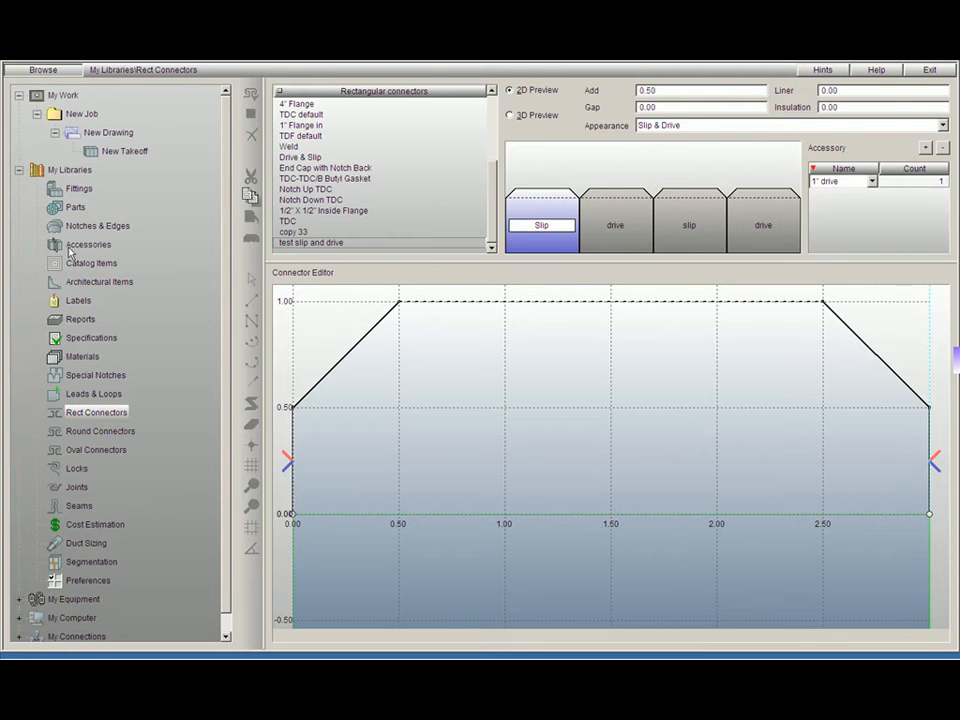
{"action": "left_click", "coordinate": [872, 182]}
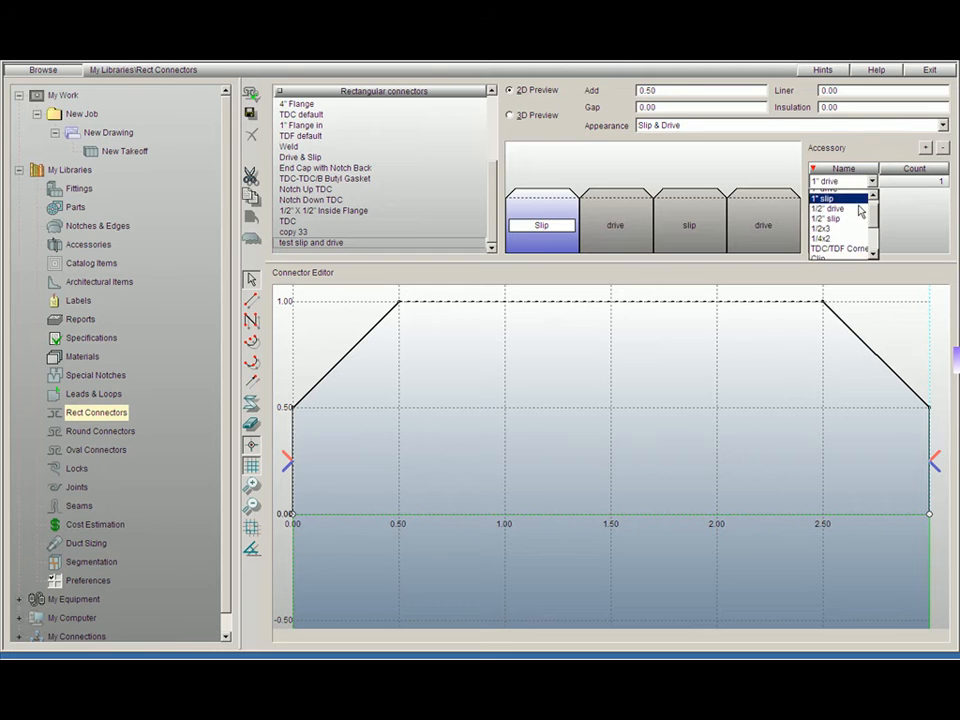
{"action": "left_click", "coordinate": [845, 192]}
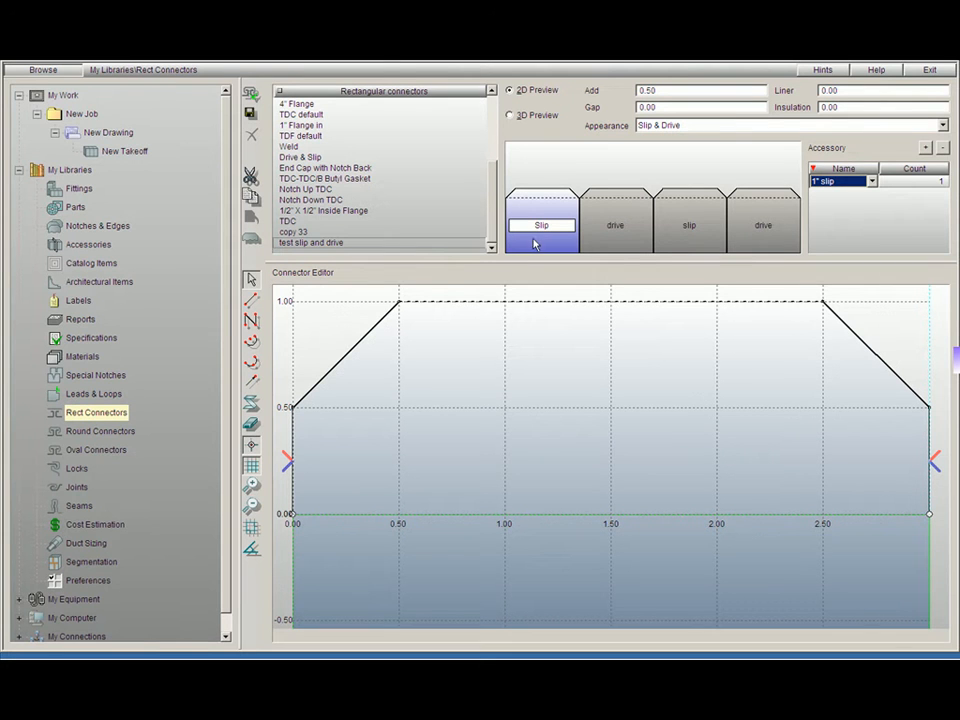
{"action": "left_click", "coordinate": [941, 182]}
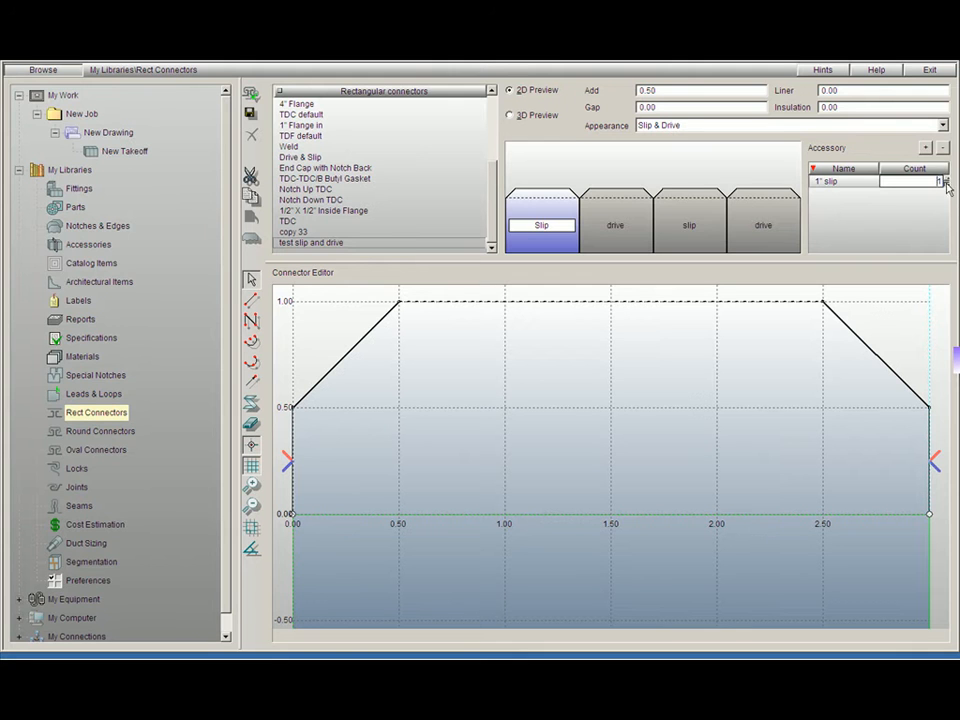
Step: Add a 1" drive accessory to the connector's second edge and a 1" slip accessory to its third edge
{"action": "left_click", "coordinate": [636, 243]}
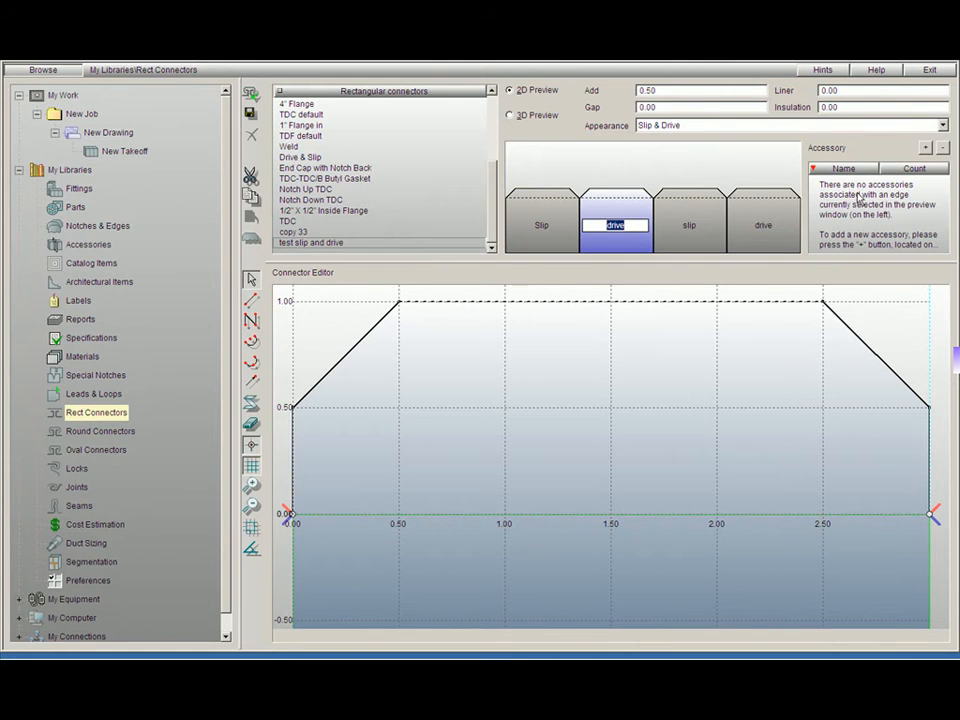
{"action": "left_click", "coordinate": [925, 147]}
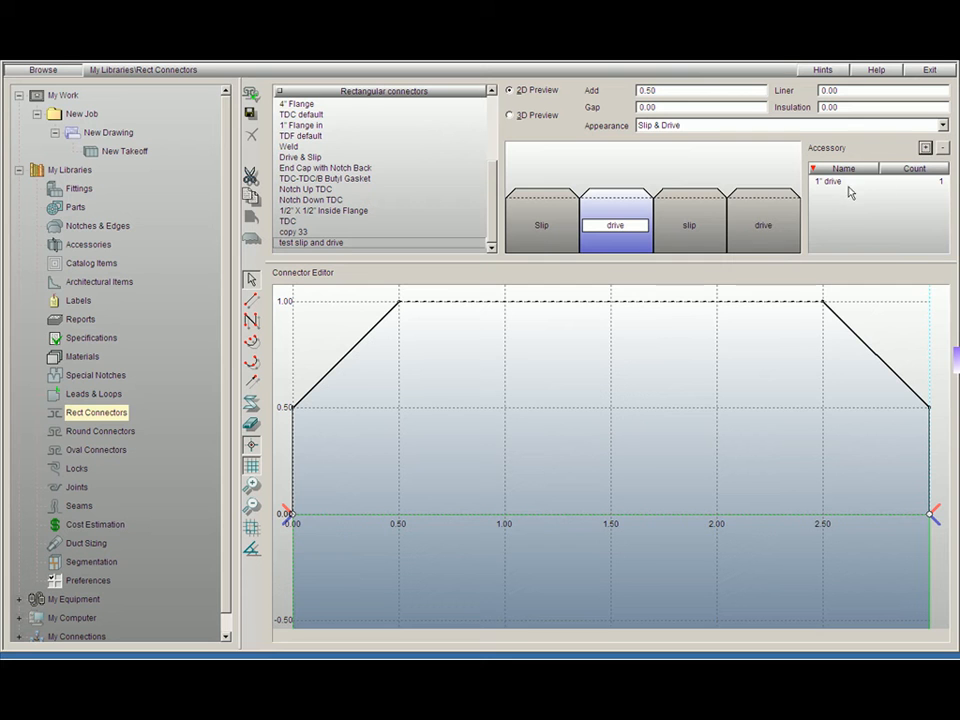
{"action": "left_click", "coordinate": [677, 248]}
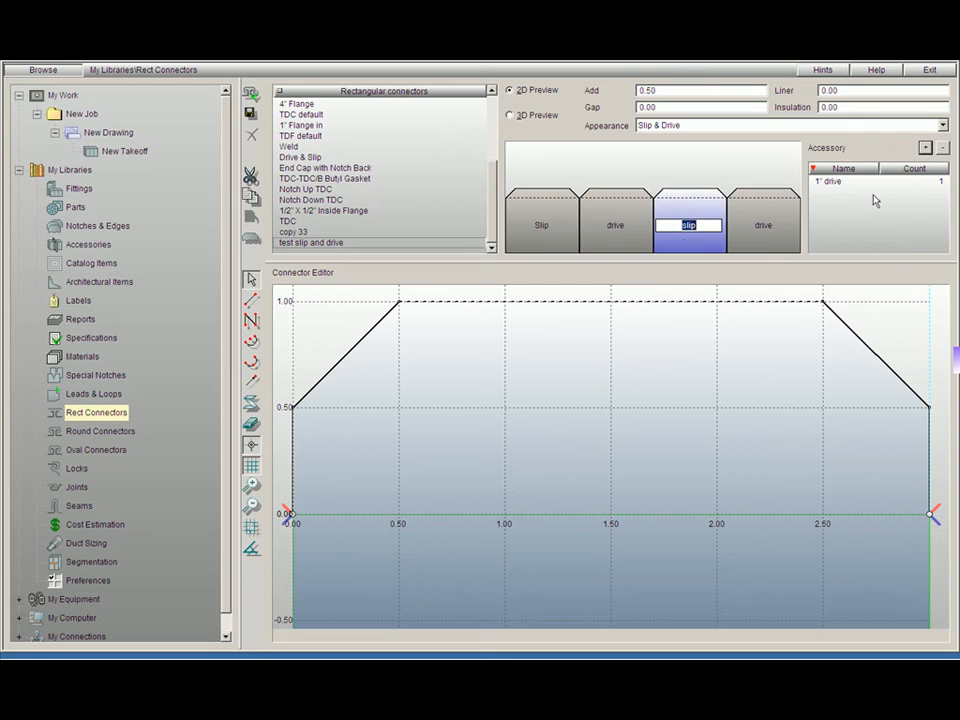
{"action": "left_click", "coordinate": [925, 147]}
{"action": "left_click", "coordinate": [840, 181]}
{"action": "left_click", "coordinate": [872, 181]}
{"action": "left_click", "coordinate": [857, 205]}
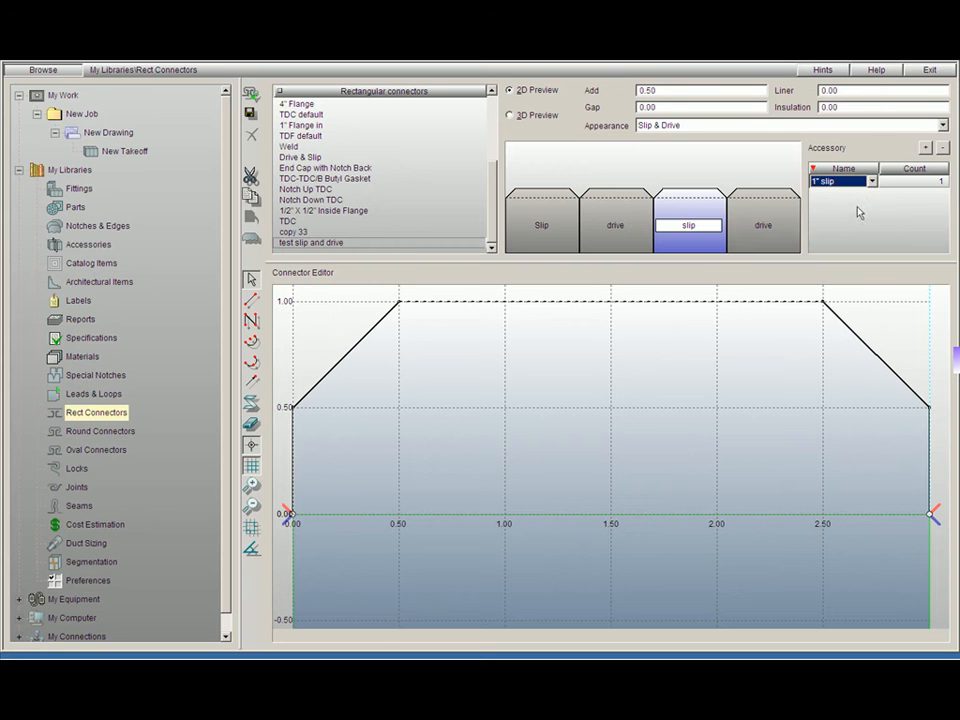
Step: Add a 1" drive accessory to the connector's fourth edge and save the connector
{"action": "left_click", "coordinate": [765, 240]}
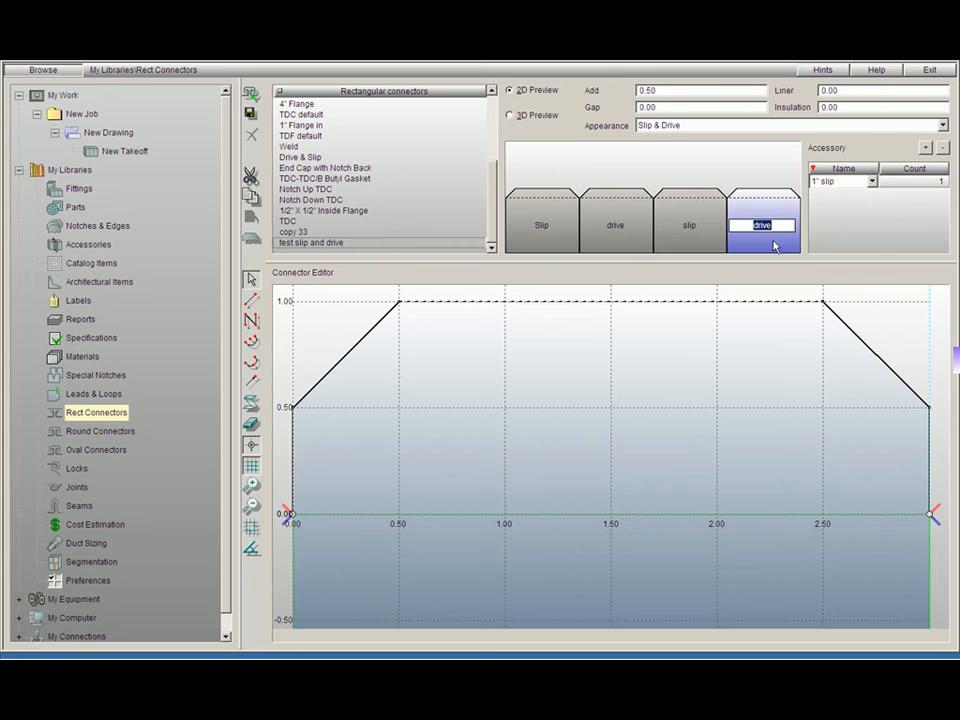
{"action": "left_click", "coordinate": [925, 147]}
{"action": "left_click", "coordinate": [251, 118]}
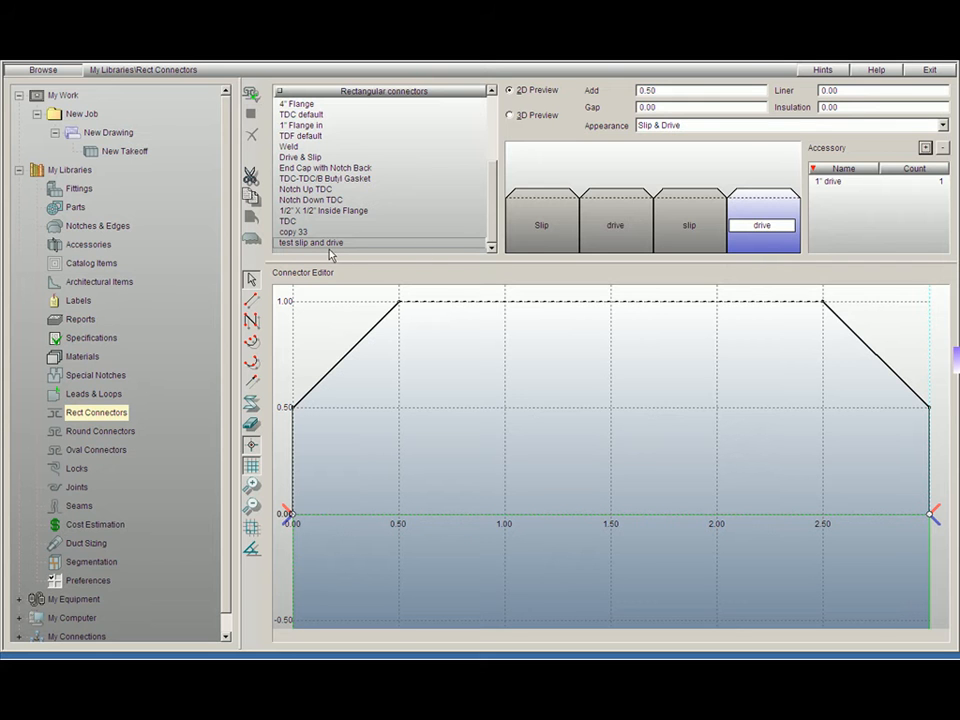
Step: Review New Takeoff's material usage report and inspect its Rectangular Straight Duct with the test slip and drive connectors
{"action": "left_click", "coordinate": [124, 151]}
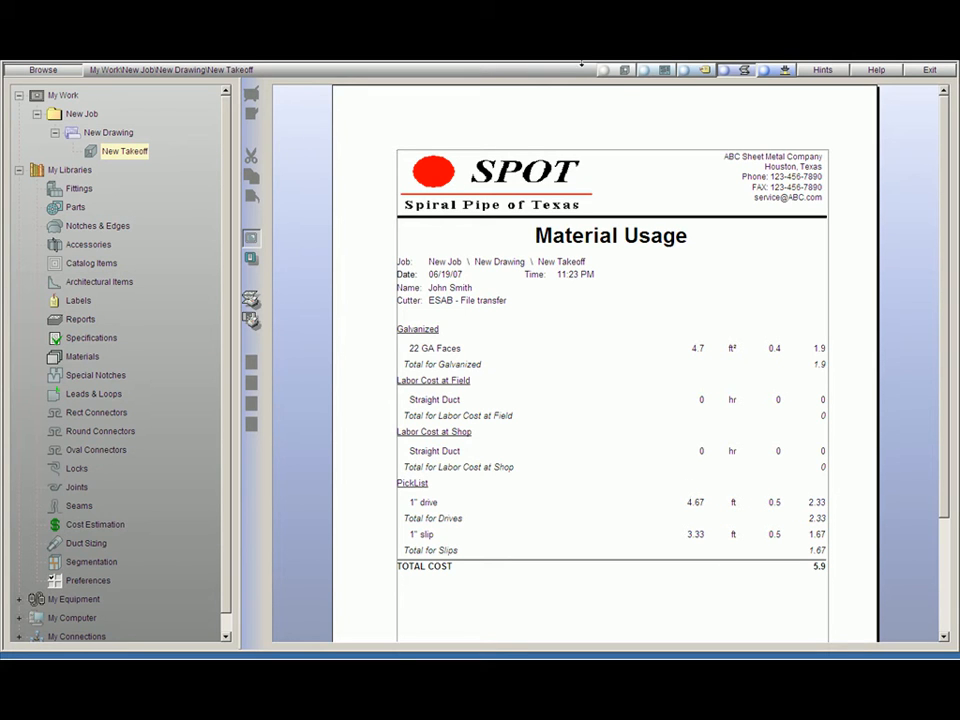
{"action": "left_click", "coordinate": [618, 75]}
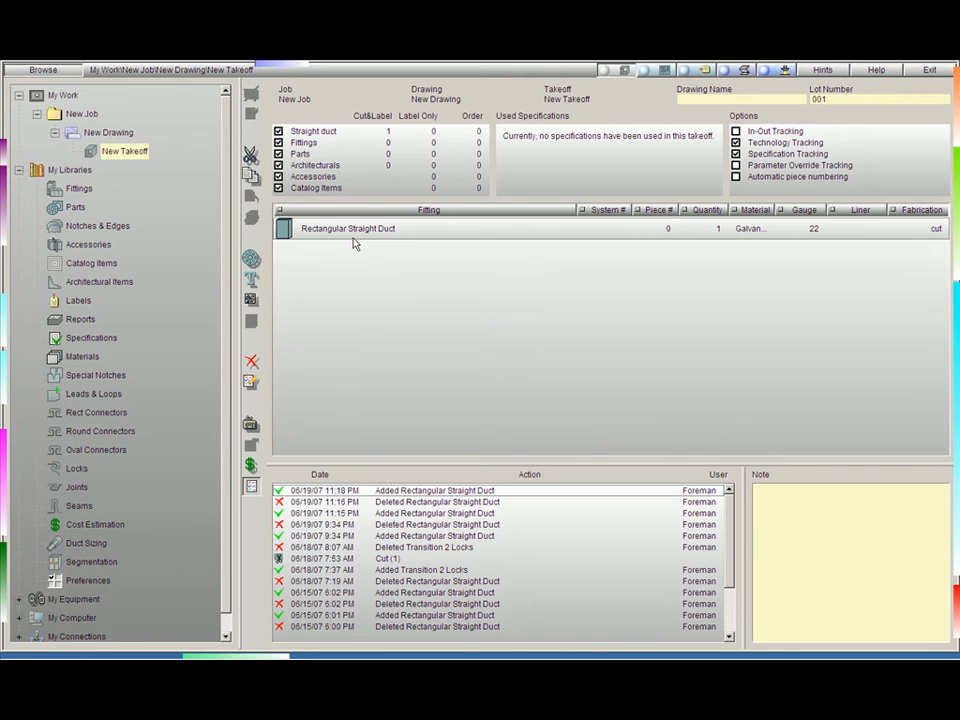
{"action": "double_click", "coordinate": [370, 230]}
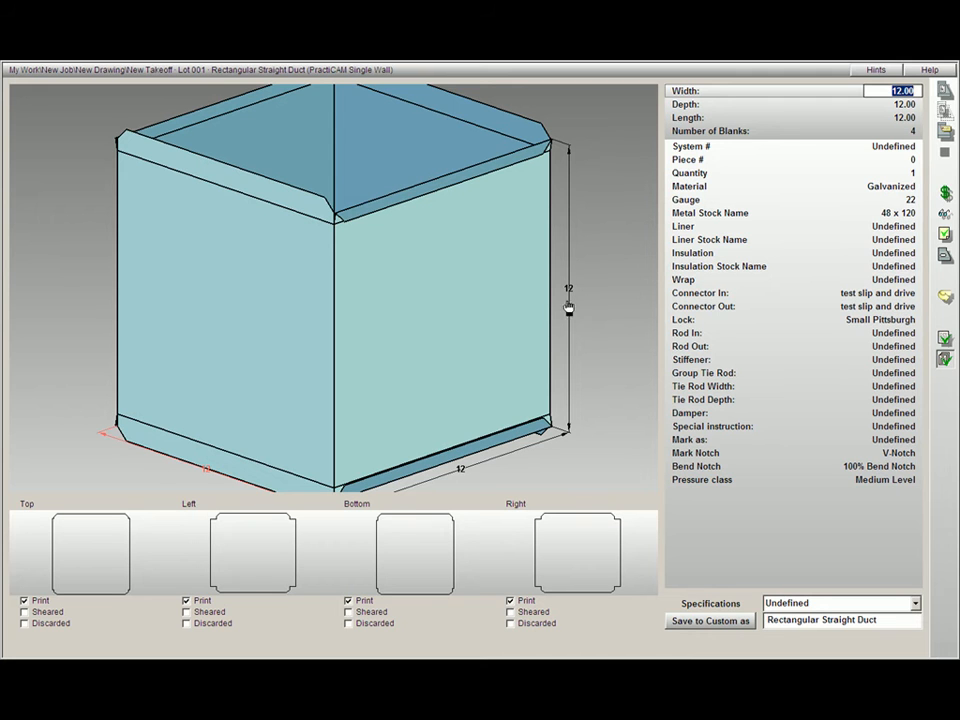
{"action": "left_click_drag", "start_coordinate": [467, 336], "coordinate": [434, 342]}
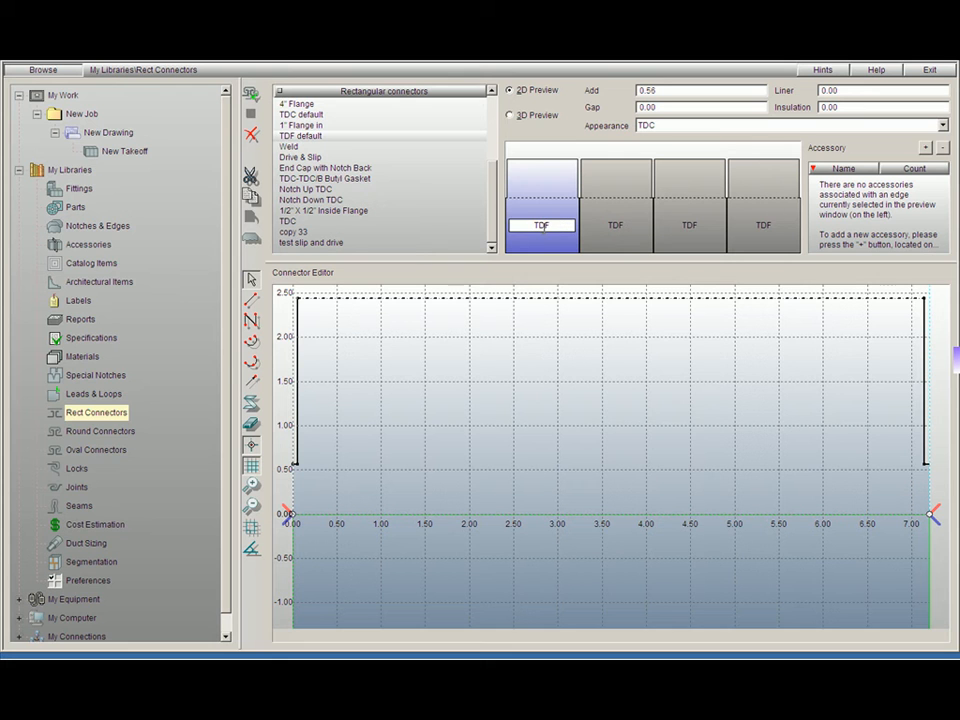
Step: Add a TDC/TDF corner accessory to the first edge of the TDF default connector
{"action": "left_click", "coordinate": [927, 148]}
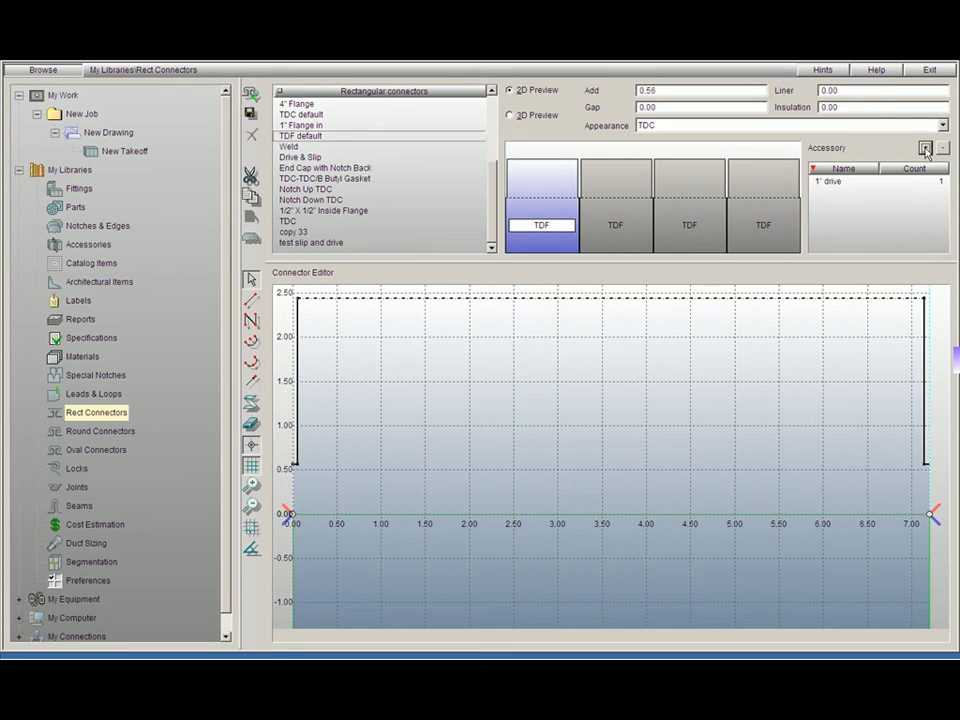
{"action": "left_click", "coordinate": [851, 181]}
{"action": "left_click", "coordinate": [872, 182]}
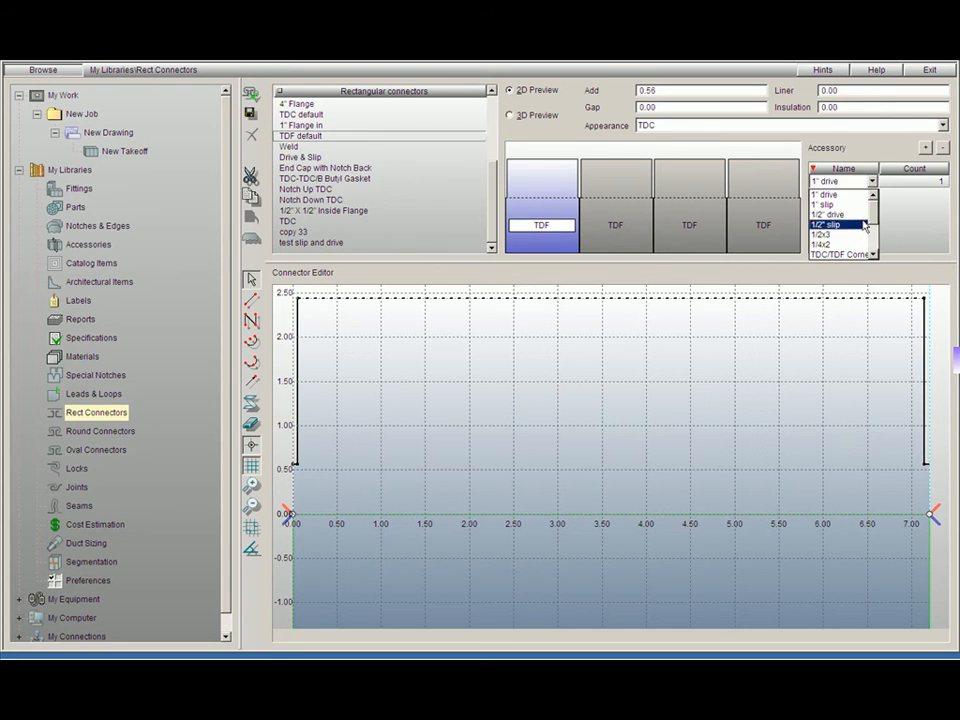
{"action": "left_click", "coordinate": [860, 251]}
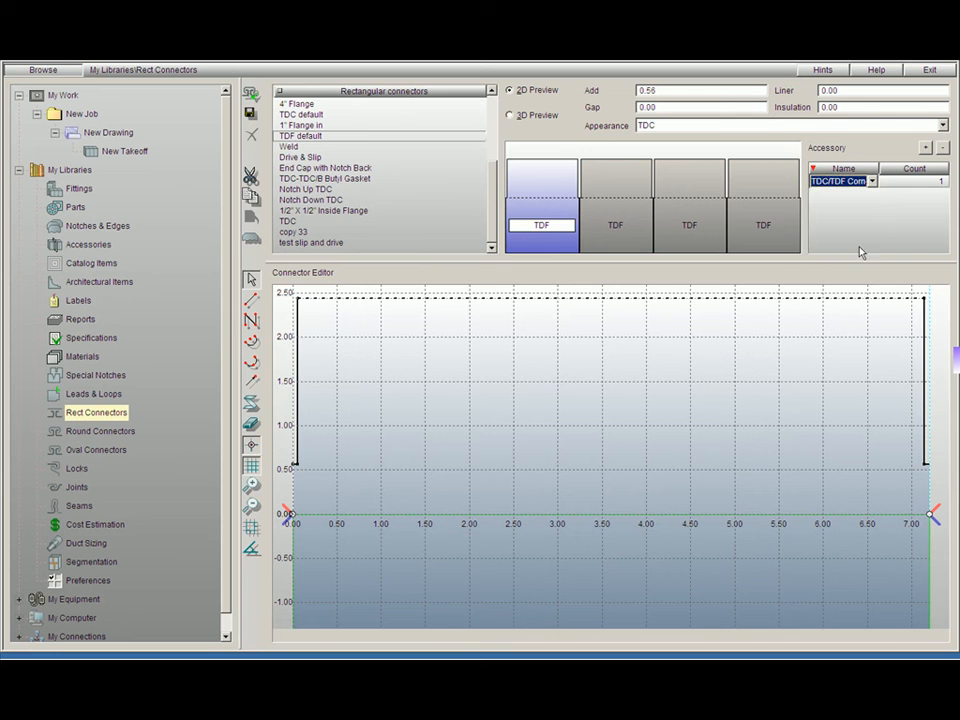
Step: Add a 1/2x3 bolt as the second accessory on the first TDF edge
{"action": "left_click", "coordinate": [927, 148]}
{"action": "left_click", "coordinate": [866, 194]}
{"action": "left_click", "coordinate": [871, 195]}
{"action": "scroll", "coordinate": [875, 240], "scroll_direction": "down", "scroll_amount": 3}
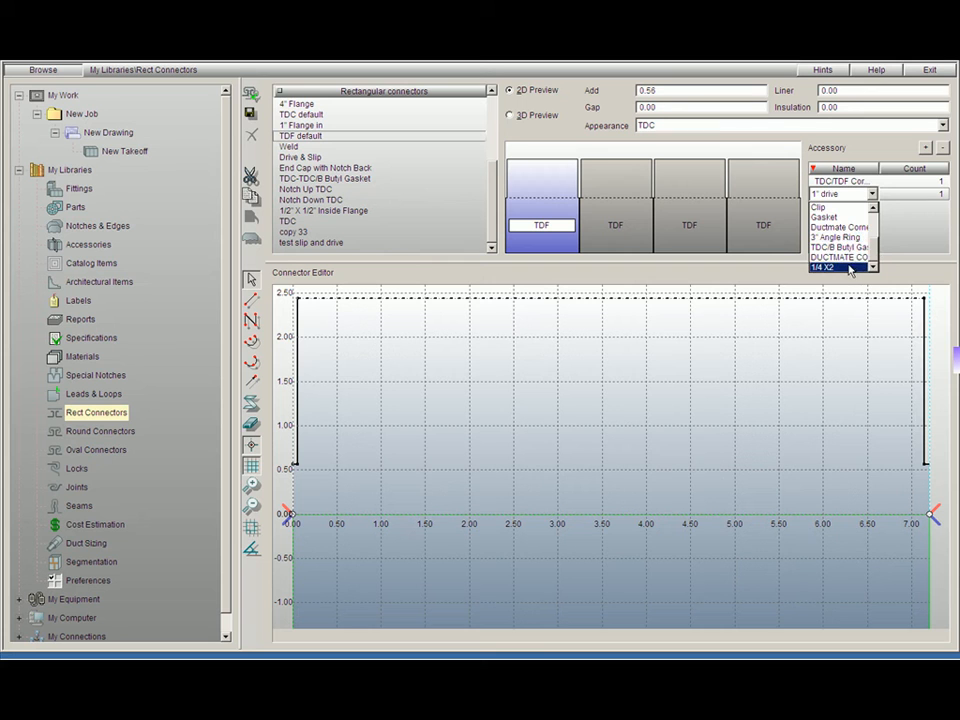
{"action": "scroll", "coordinate": [875, 245], "scroll_direction": "up", "scroll_amount": 3}
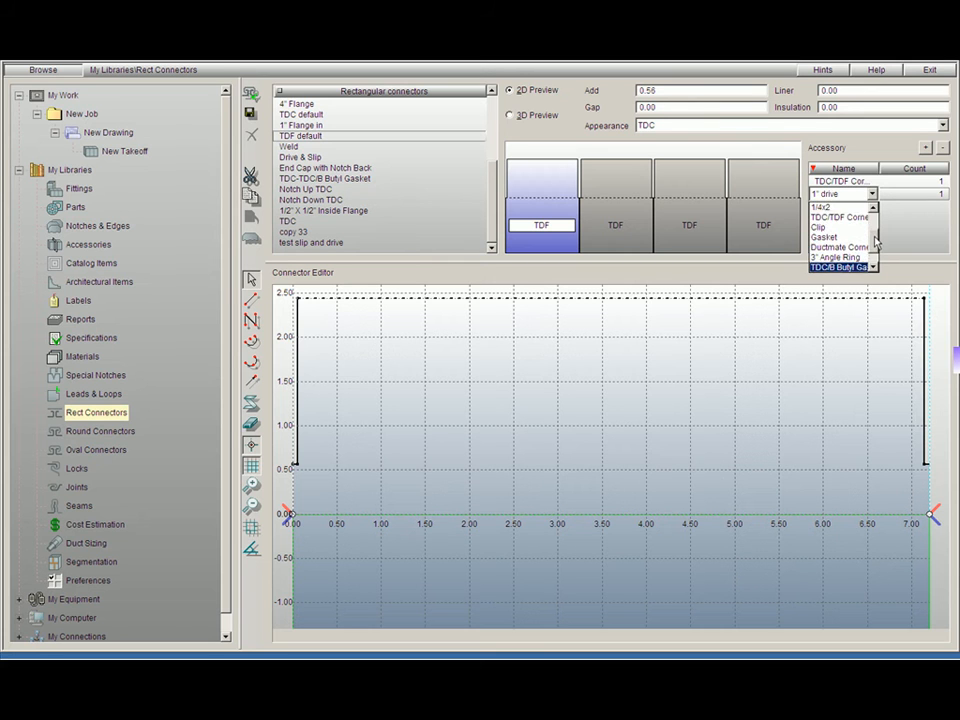
{"action": "left_click", "coordinate": [850, 217]}
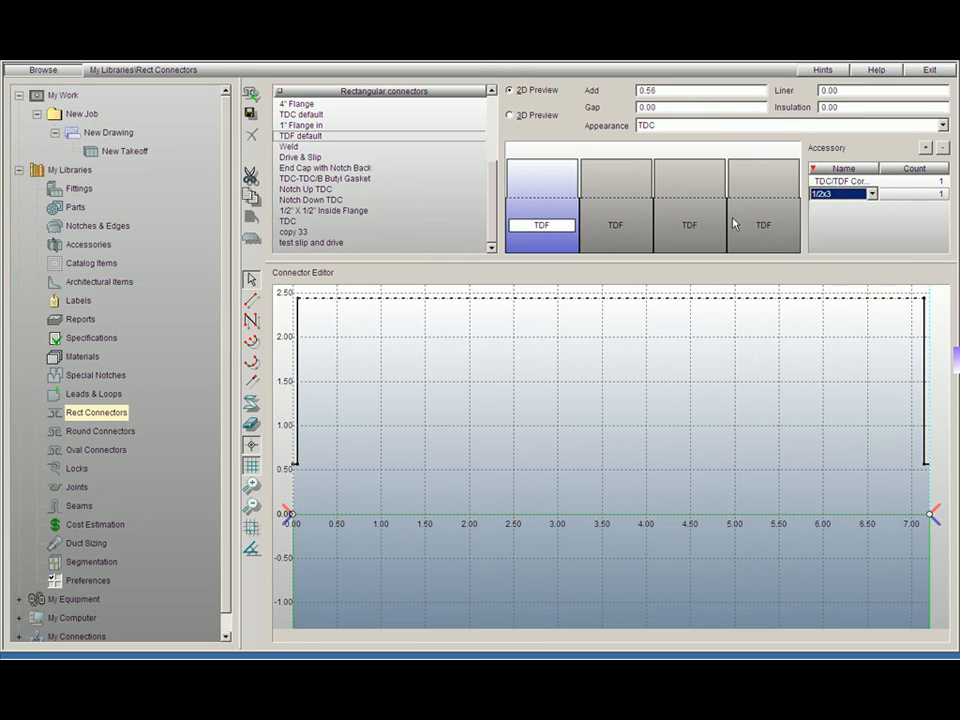
Step: Add a TDC/TDF corner accessory to the second edge of the TDF default connector
{"action": "left_click", "coordinate": [612, 232]}
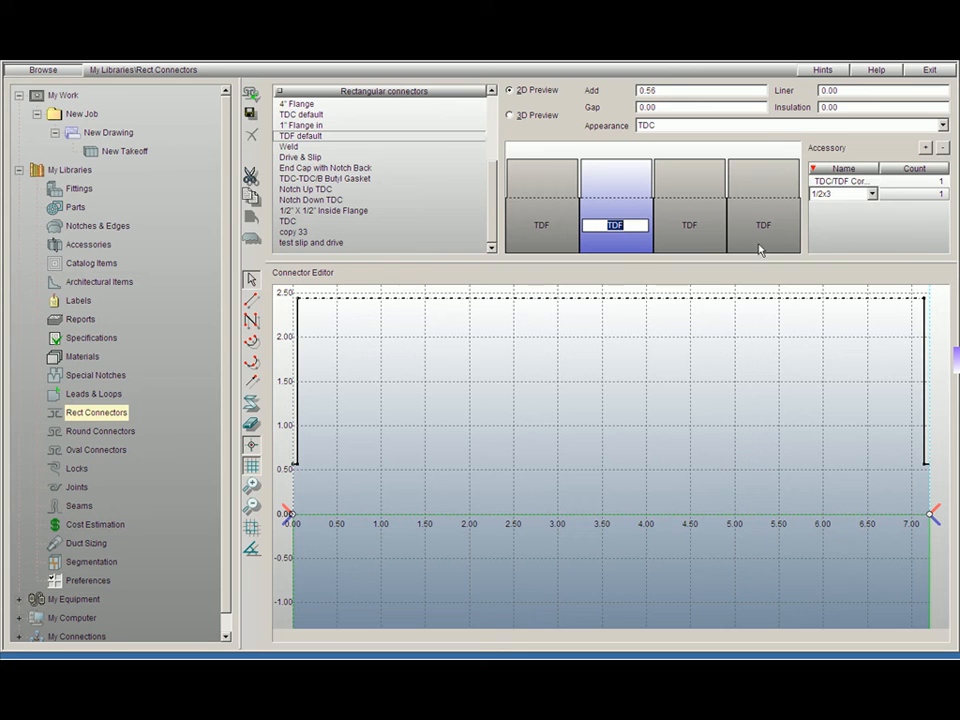
{"action": "left_click", "coordinate": [928, 148]}
{"action": "left_click", "coordinate": [874, 182]}
{"action": "left_click", "coordinate": [872, 181]}
{"action": "key", "text": "Down"}
{"action": "key", "text": "Down"}
{"action": "key", "text": "Down"}
{"action": "key", "text": "Down"}
{"action": "key", "text": "Down"}
{"action": "key", "text": "Down"}
{"action": "key", "text": "Return"}
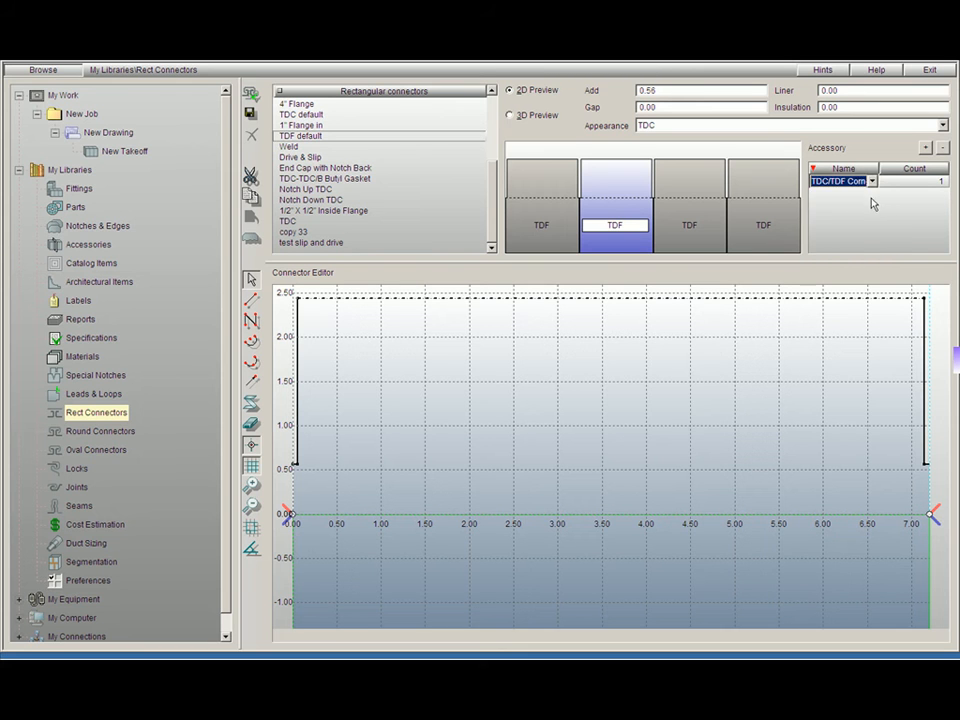
Step: Add a 1/2x3 bolt as the second accessory on the second TDF edge
{"action": "left_click", "coordinate": [926, 149]}
{"action": "left_click", "coordinate": [863, 196]}
{"action": "left_click", "coordinate": [872, 196]}
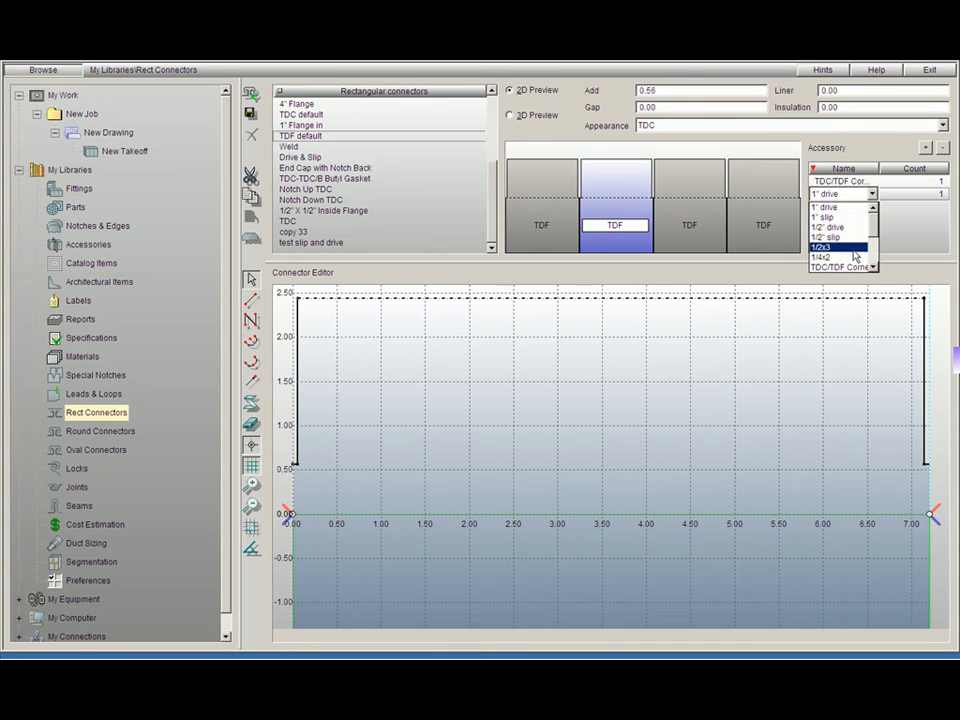
{"action": "left_click", "coordinate": [853, 252]}
{"action": "left_click", "coordinate": [925, 149]}
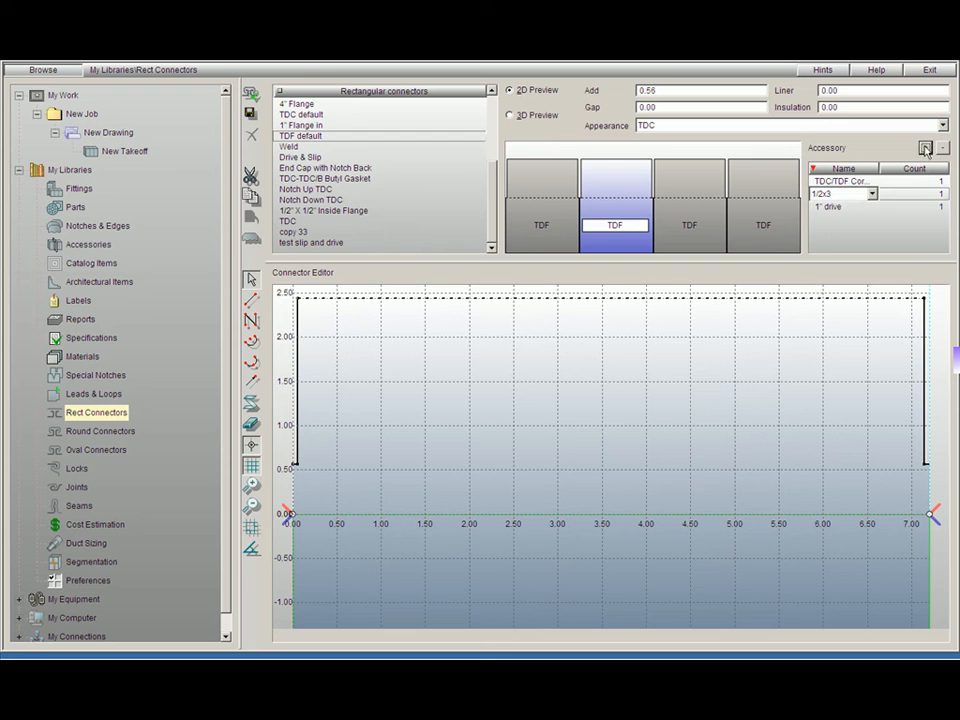
{"action": "left_click", "coordinate": [846, 207]}
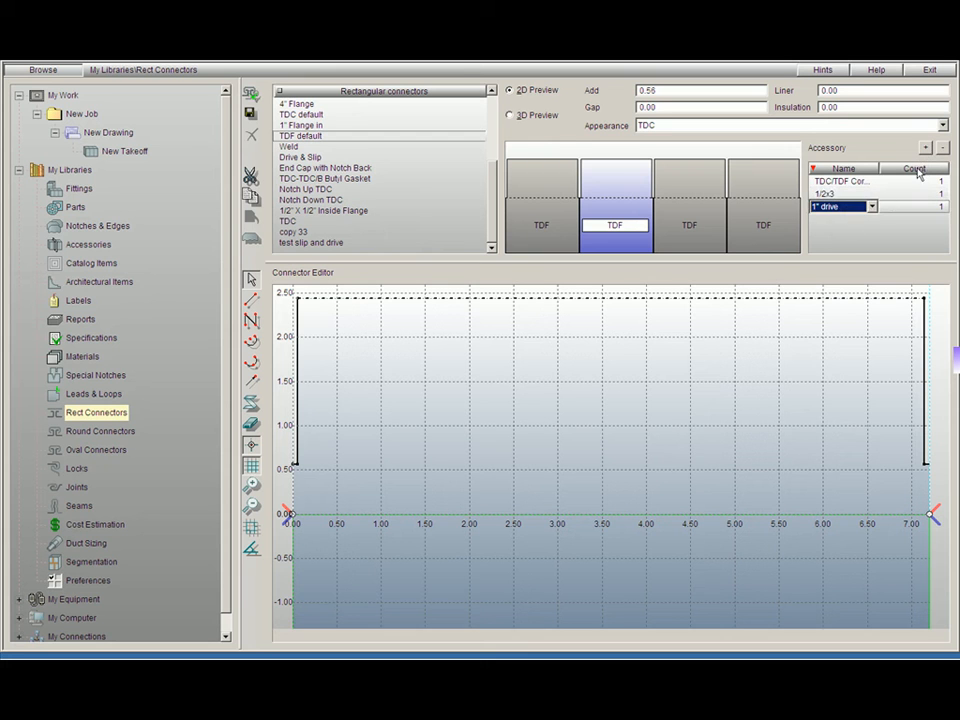
{"action": "left_click", "coordinate": [942, 149]}
{"action": "left_click", "coordinate": [455, 396]}
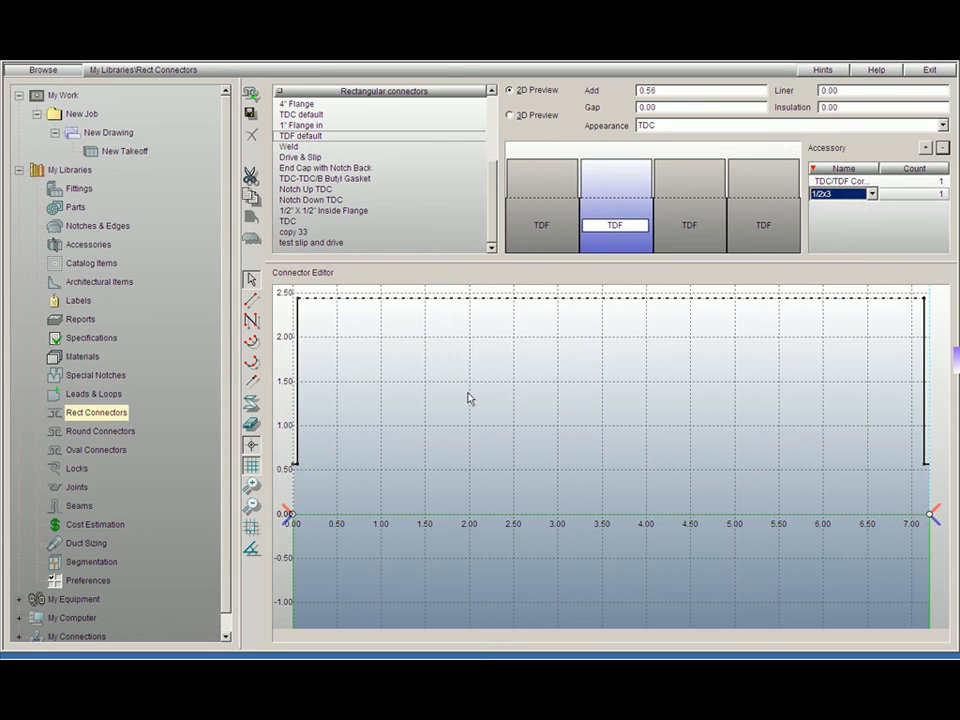
Step: Add a TDC/TDF corner accessory to the third edge of the TDF default connector
{"action": "left_click", "coordinate": [671, 240]}
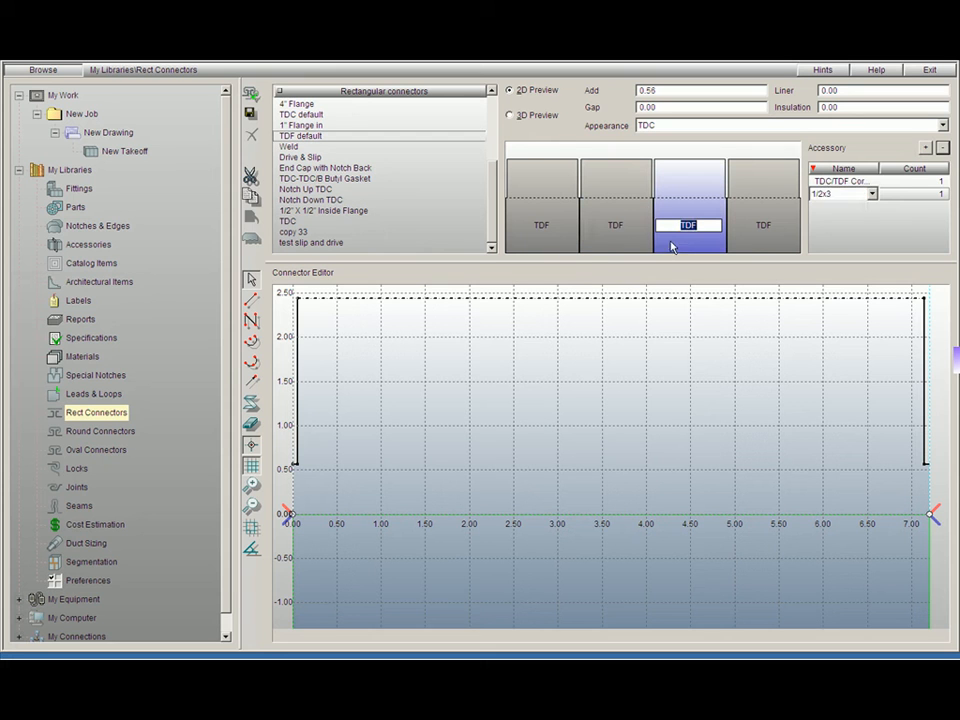
{"action": "left_click", "coordinate": [926, 147]}
{"action": "left_click", "coordinate": [845, 181]}
{"action": "left_click", "coordinate": [872, 181]}
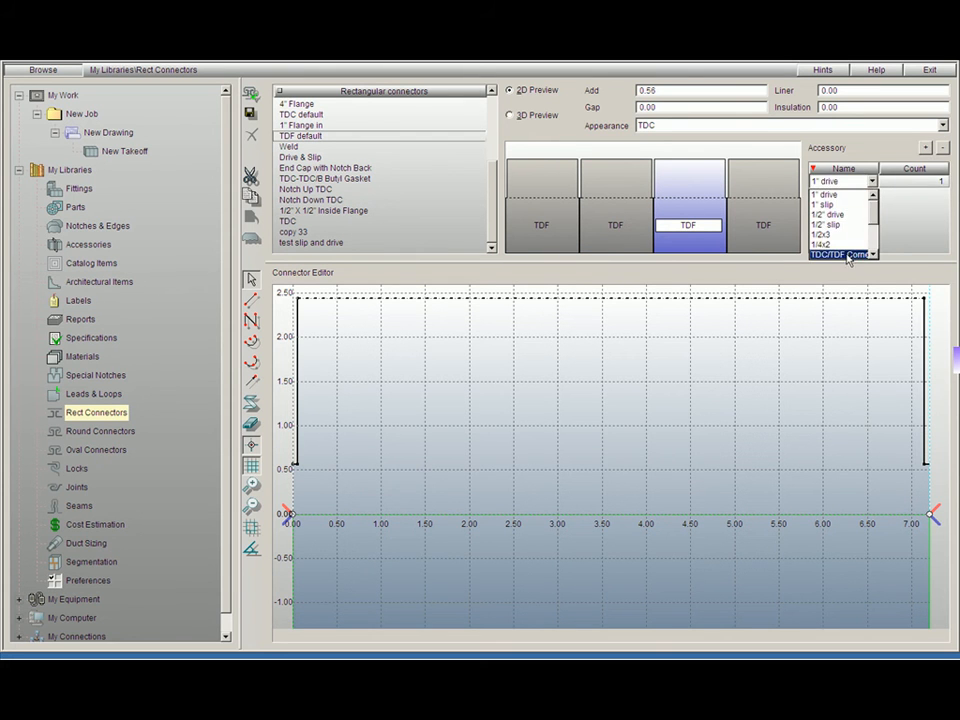
{"action": "left_click", "coordinate": [862, 254]}
Step: Add a 1/2x3 bolt as the second accessory on the third TDF edge
{"action": "left_click", "coordinate": [926, 147]}
{"action": "left_click", "coordinate": [842, 193]}
{"action": "left_click", "coordinate": [873, 193]}
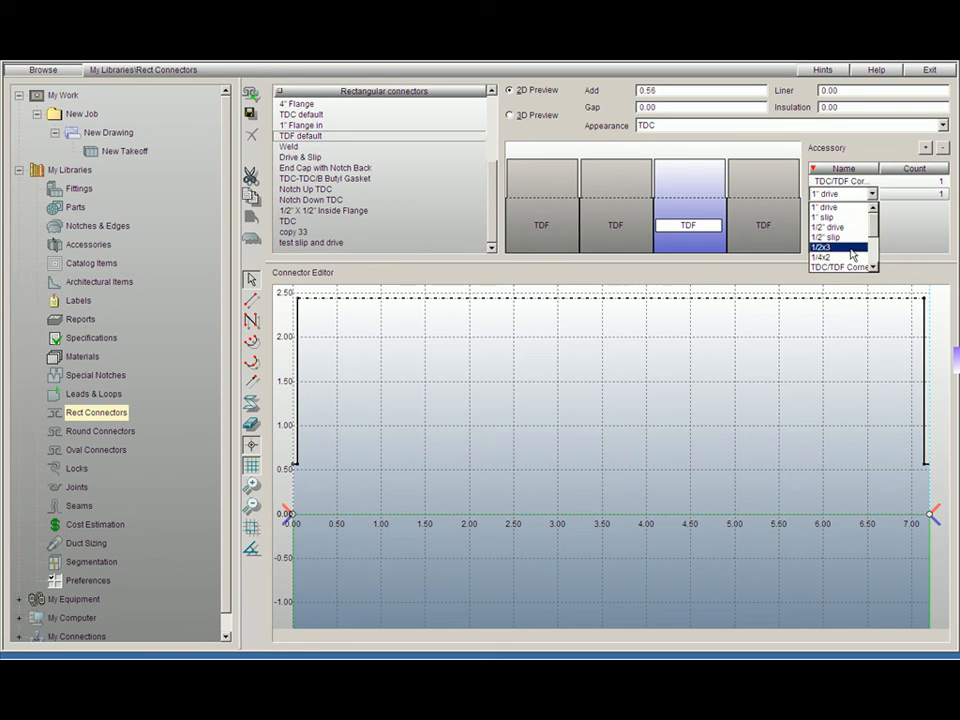
{"action": "left_click", "coordinate": [853, 247]}
Step: Add a TDC/TDF corner accessory to the fourth edge of the TDF default connector
{"action": "left_click", "coordinate": [775, 244]}
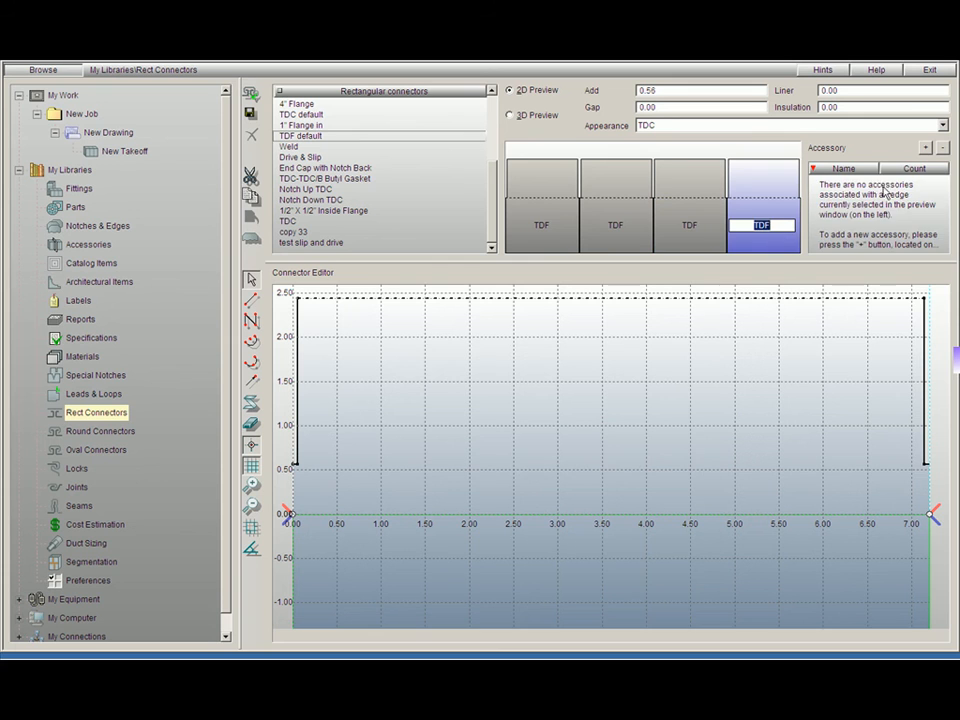
{"action": "left_click", "coordinate": [926, 147]}
{"action": "left_click", "coordinate": [848, 181]}
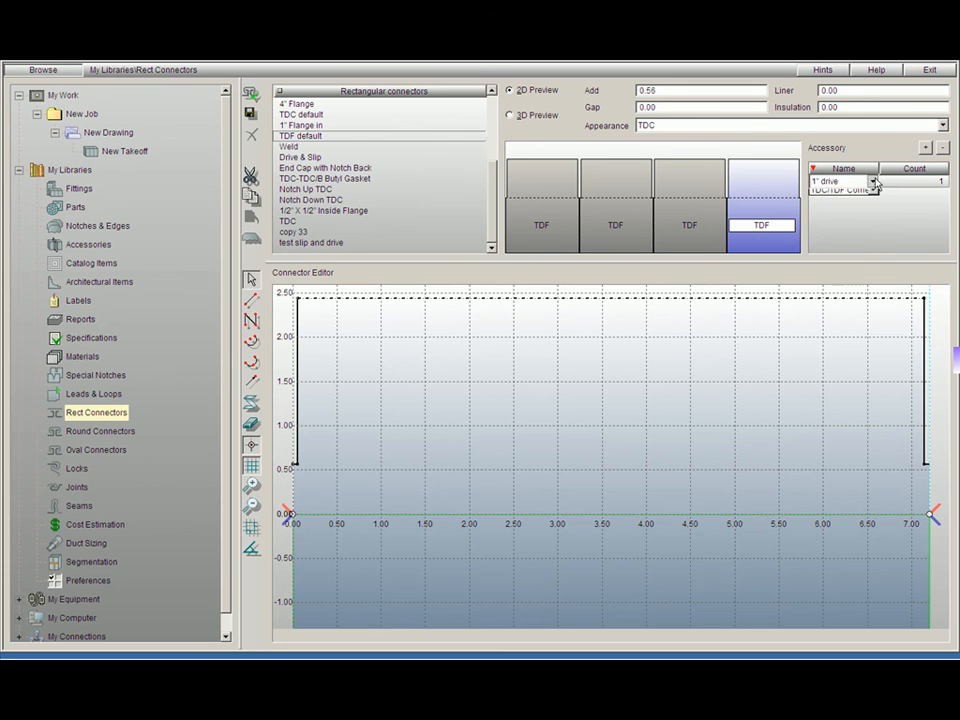
{"action": "left_click", "coordinate": [872, 181]}
{"action": "left_click", "coordinate": [850, 252]}
Step: Add a 1/2x3 bolt as the second accessory on the fourth TDF edge
{"action": "left_click", "coordinate": [926, 147]}
{"action": "left_click", "coordinate": [845, 193]}
{"action": "left_click", "coordinate": [872, 194]}
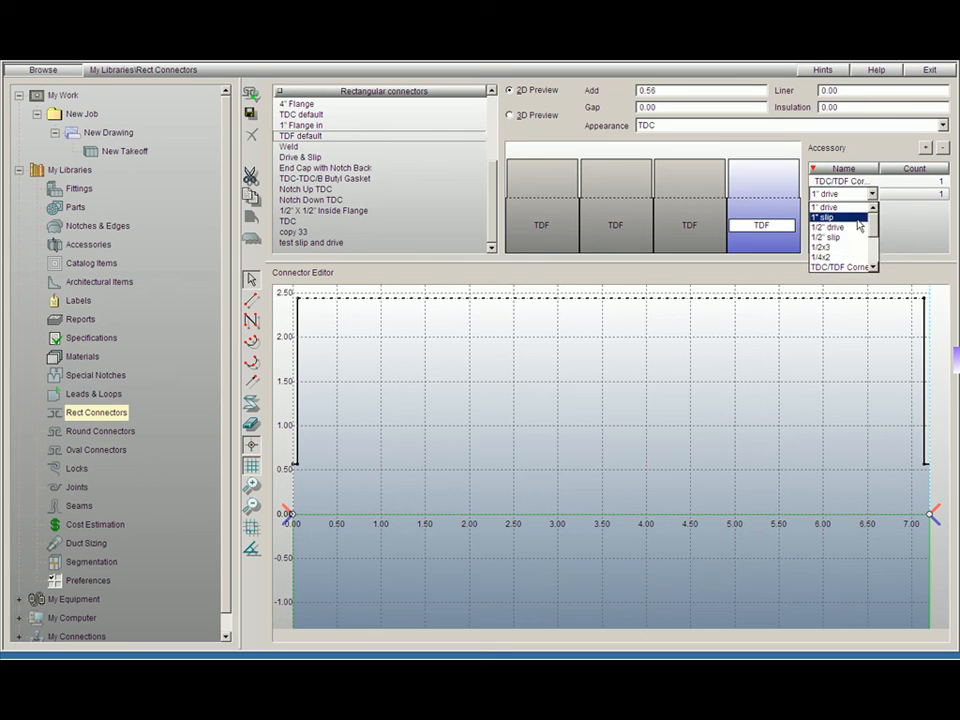
{"action": "scroll", "coordinate": [852, 253], "scroll_direction": "down", "scroll_amount": 1}
{"action": "left_click", "coordinate": [852, 251]}
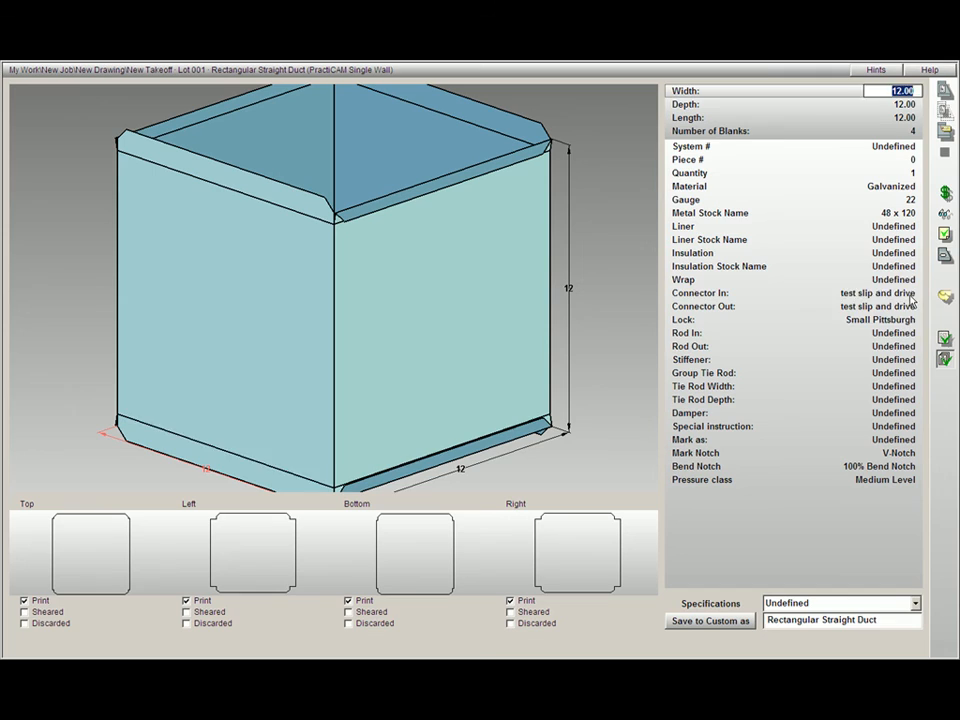
Step: Set Connector In of the takeoff's rectangular straight duct to TDF default
{"action": "left_click", "coordinate": [915, 292]}
{"action": "key", "text": "Home"}
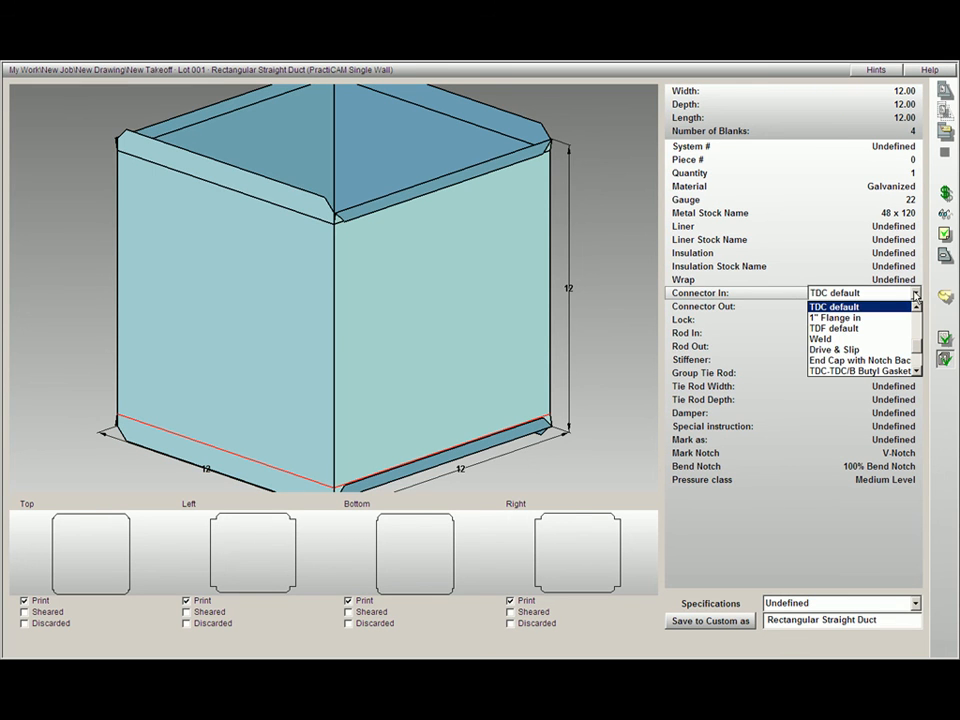
{"action": "key", "text": "Down"}
{"action": "key", "text": "Down"}
{"action": "key", "text": "Down"}
{"action": "key", "text": "Down"}
{"action": "key", "text": "Down"}
{"action": "key", "text": "Down"}
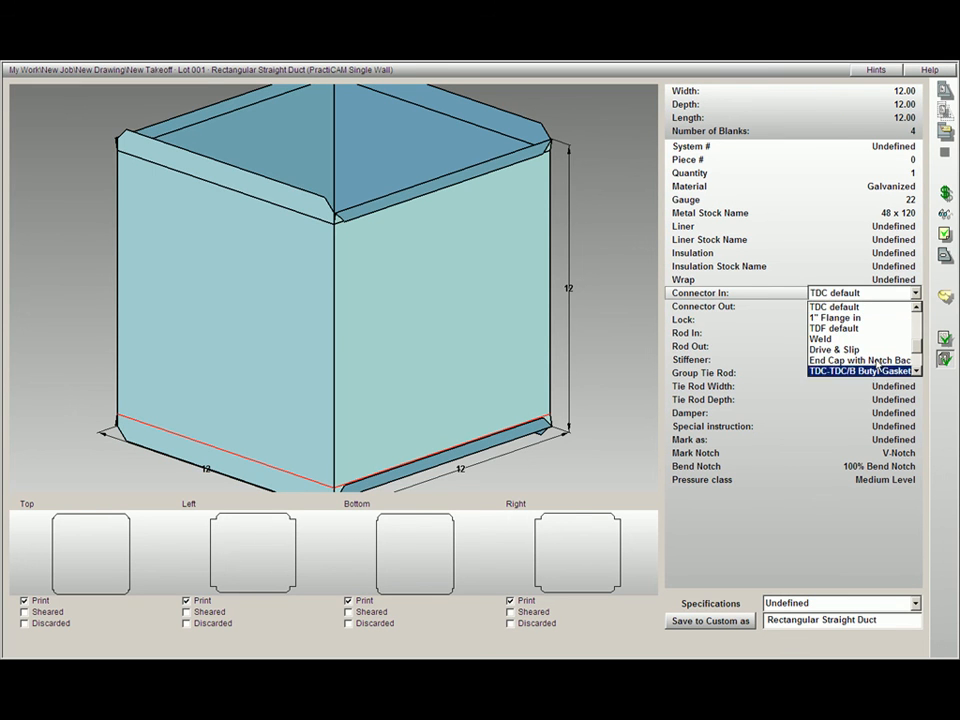
{"action": "key", "text": "Down"}
{"action": "key", "text": "Down"}
{"action": "key", "text": "Down"}
{"action": "key", "text": "Down"}
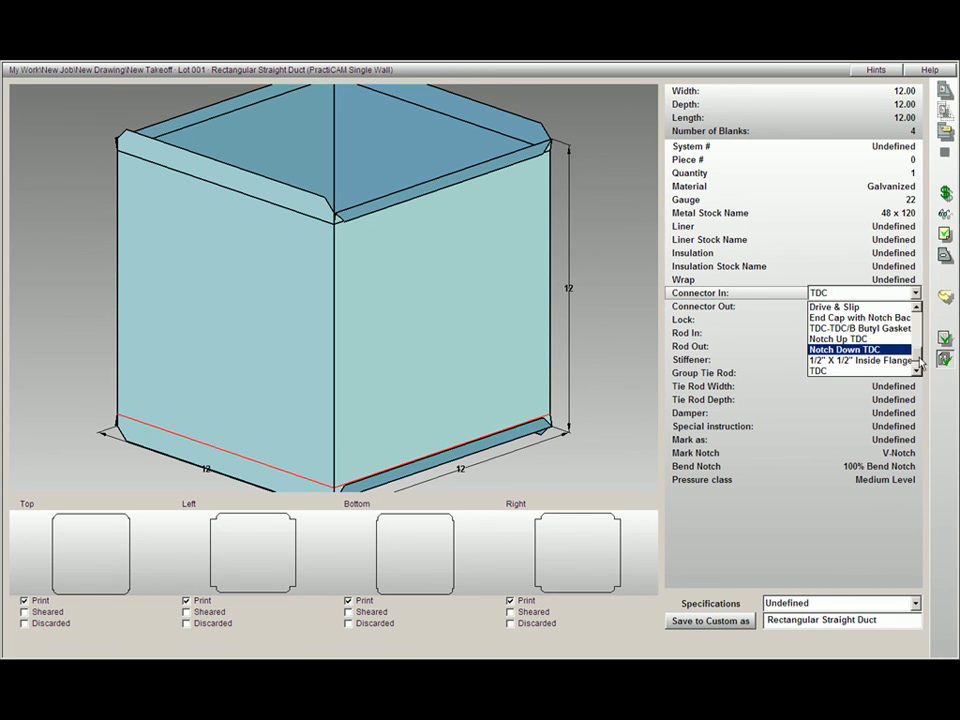
{"action": "scroll", "coordinate": [918, 357], "scroll_direction": "up", "scroll_amount": 2}
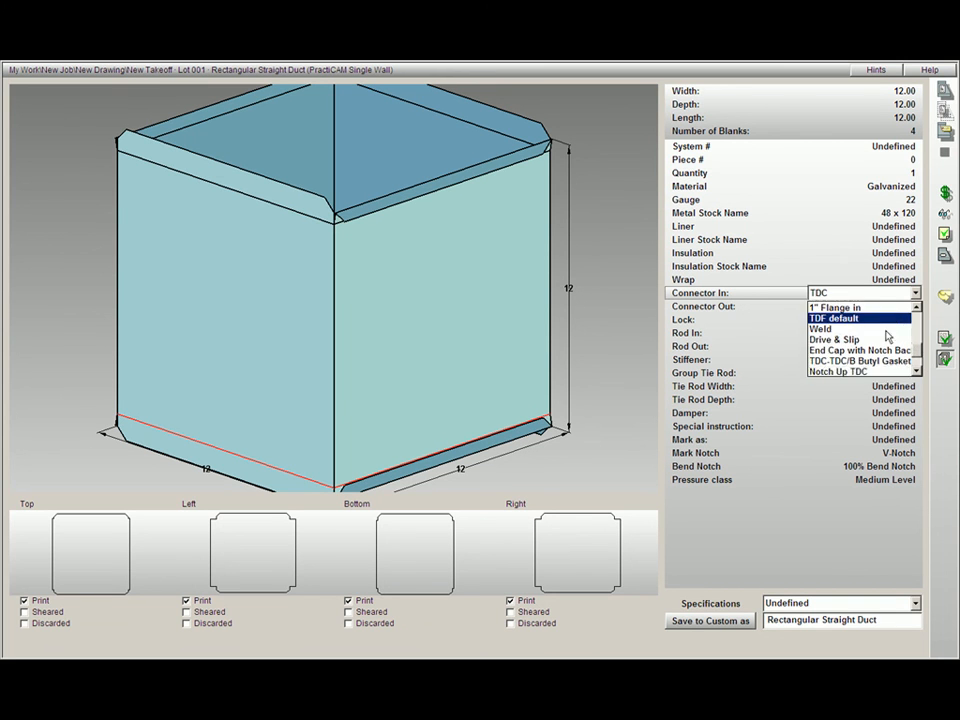
{"action": "left_click", "coordinate": [905, 322]}
Step: Set the straight duct's Connector Out to TDF default and apply the edited duct to the takeoff
{"action": "left_click", "coordinate": [905, 306]}
{"action": "left_click", "coordinate": [915, 308]}
{"action": "scroll", "coordinate": [918, 370], "scroll_direction": "up", "scroll_amount": 3}
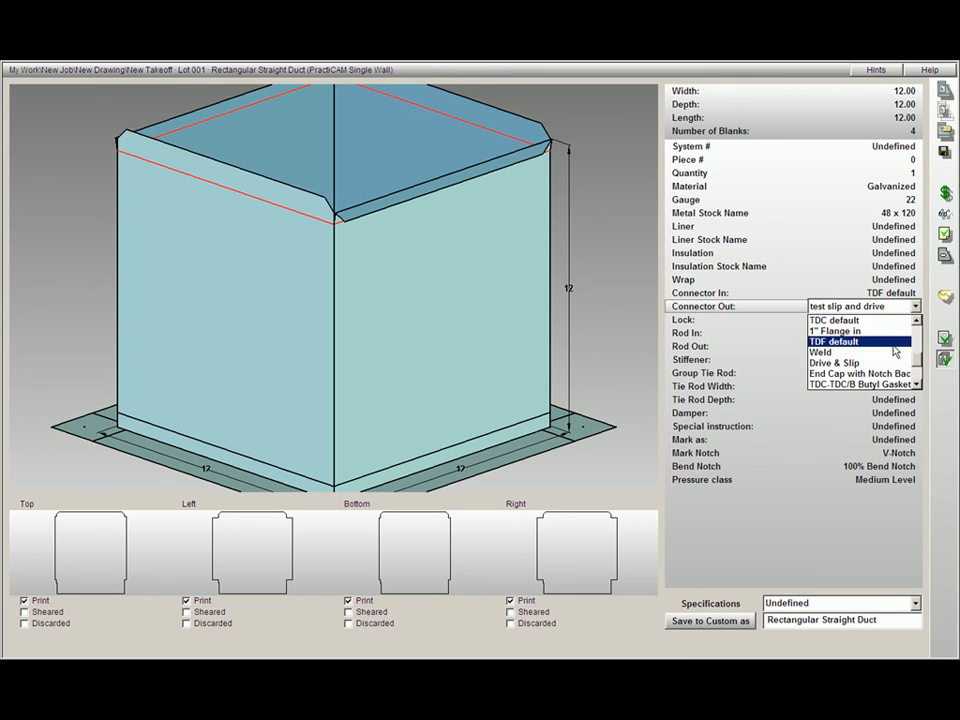
{"action": "left_click", "coordinate": [894, 343]}
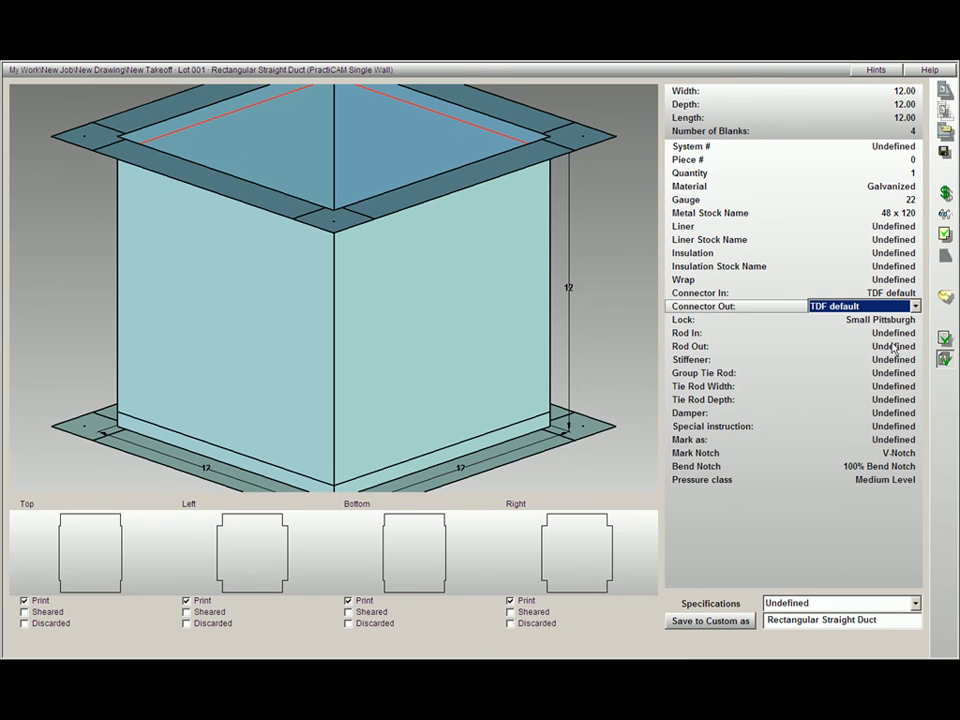
{"action": "left_click", "coordinate": [947, 93]}
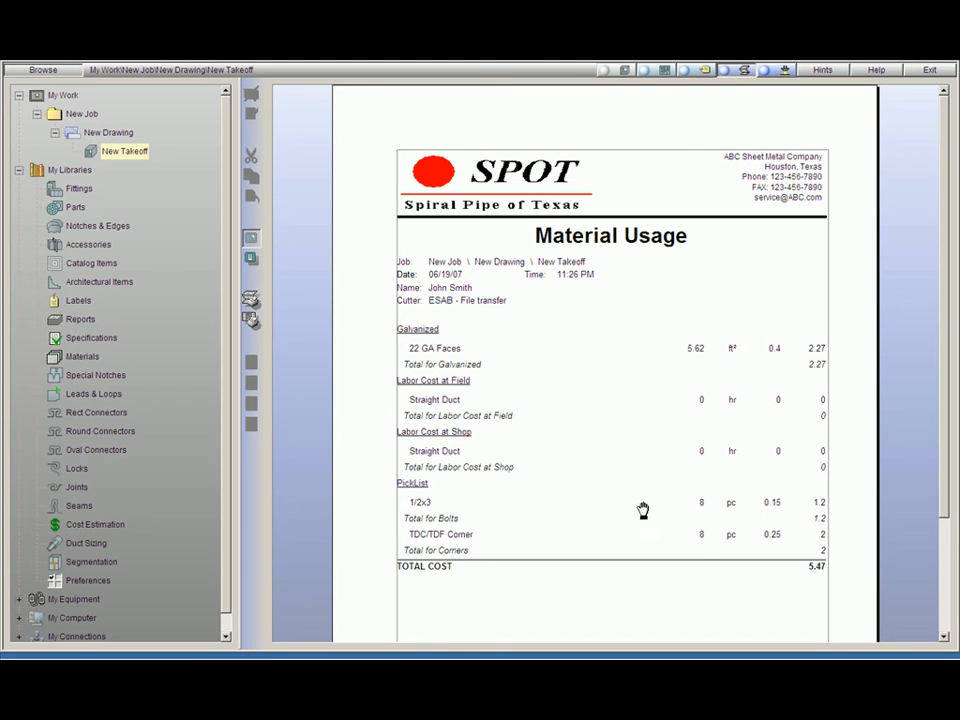